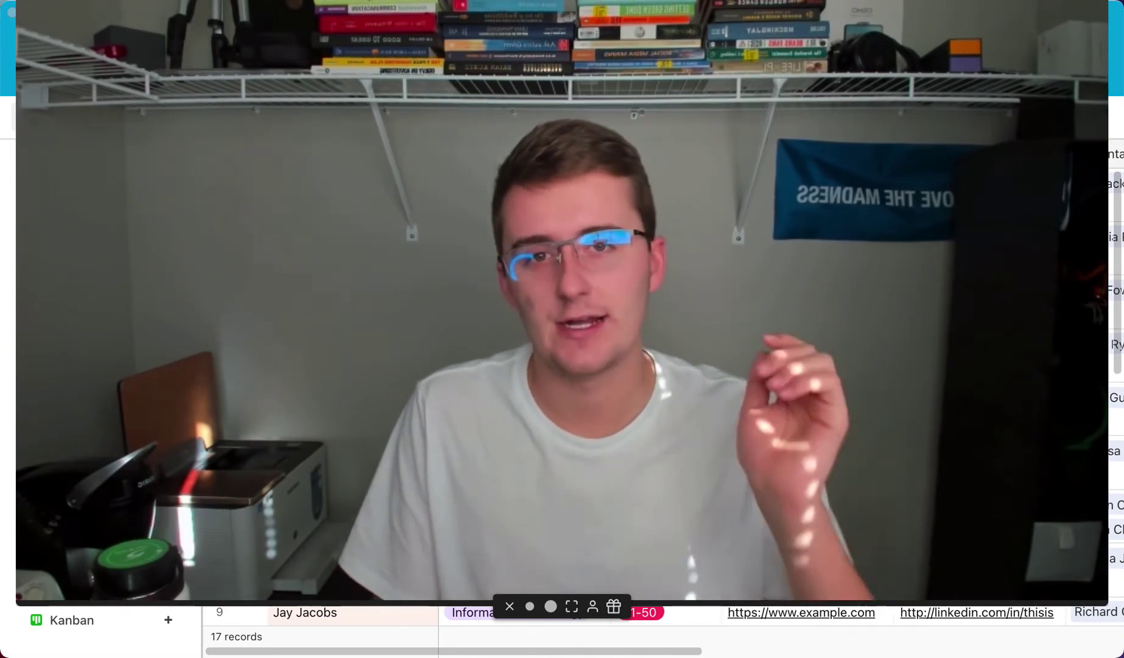
- Scroll the Accounts grid right until the Contacts, Opportunities and HQ address columns are visible
click(530, 606)
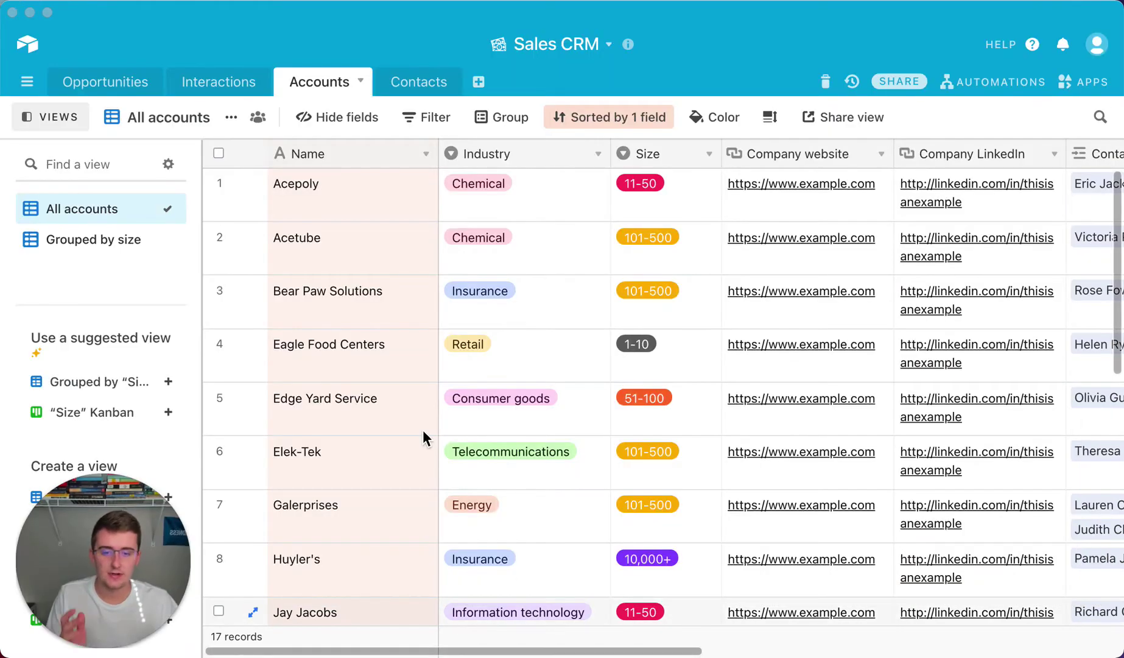
click(473, 650)
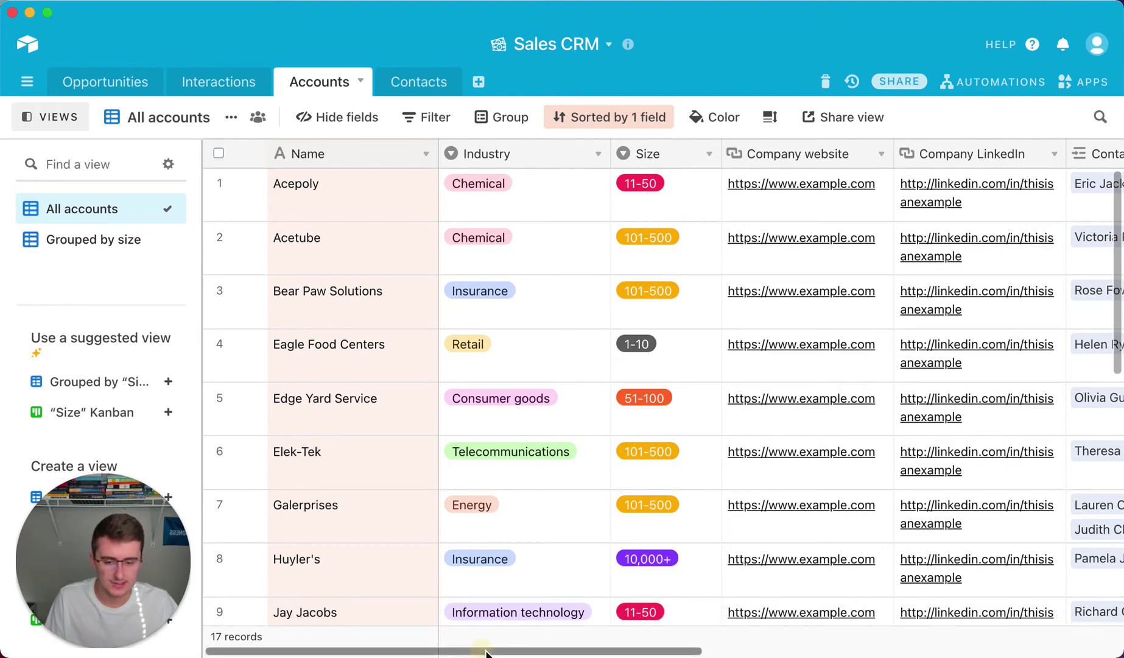
drag(486, 651, 792, 650)
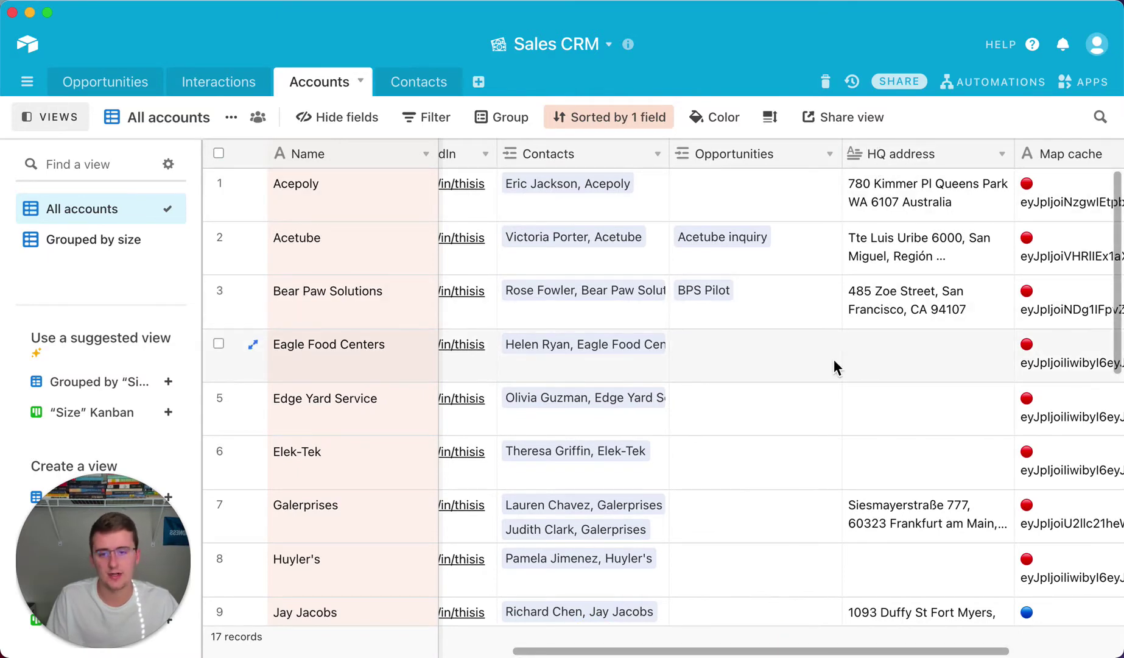
- Insert a Formula-type field to the right of Opportunities and place the cursor in its formula box
right_click(759, 155)
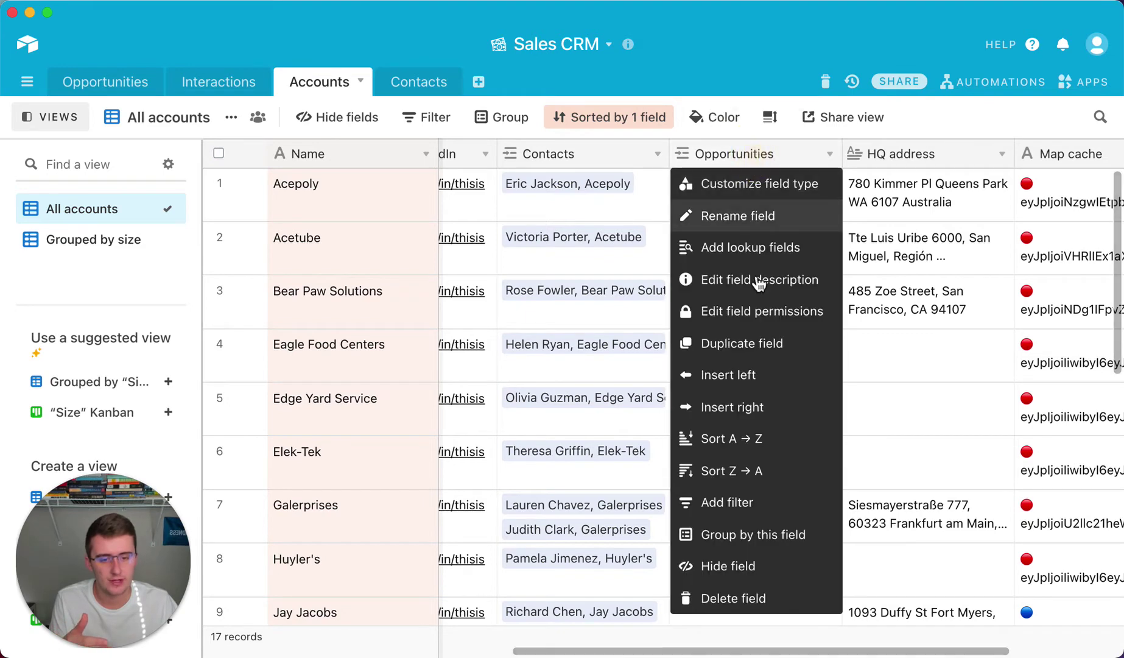
click(759, 411)
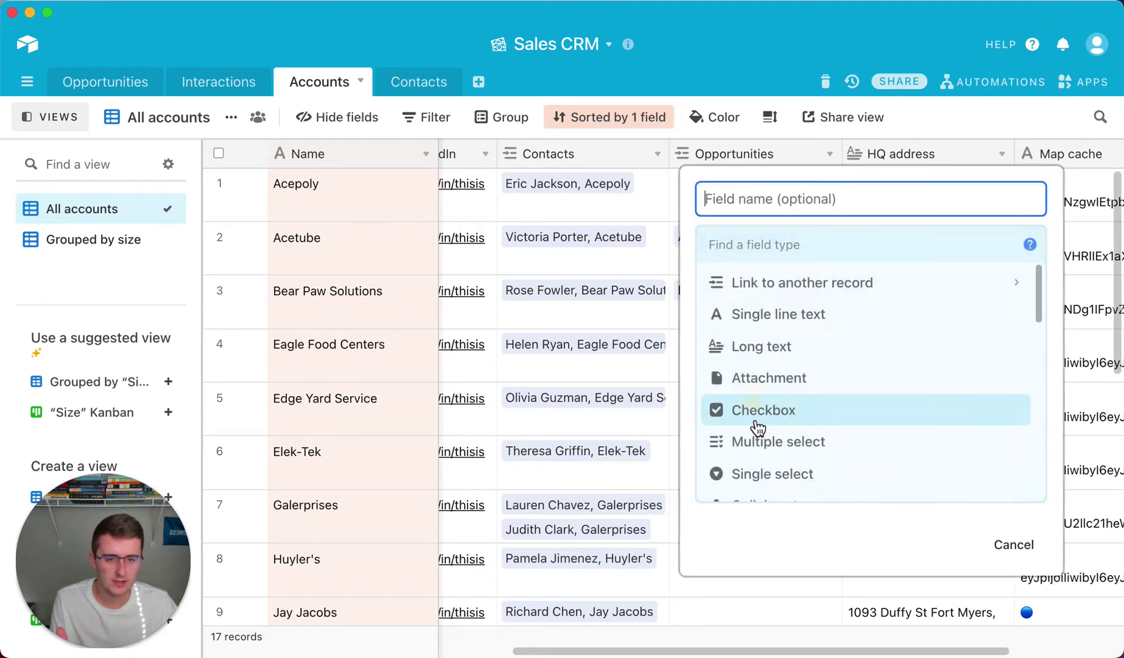
scroll(793, 388, down, 5)
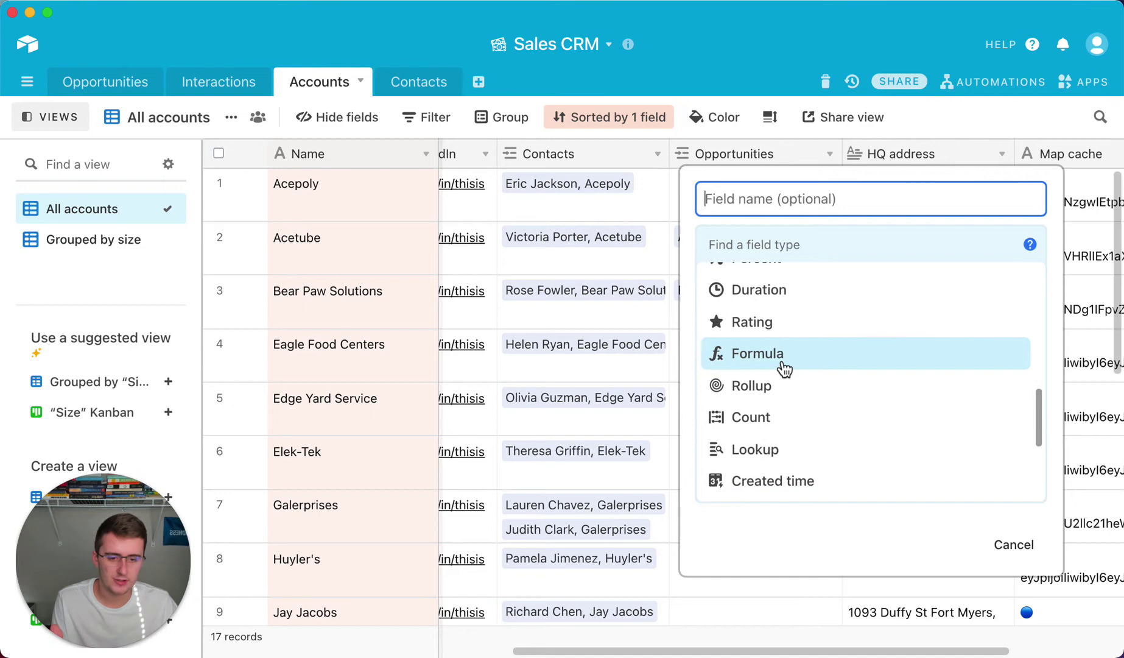
click(786, 359)
click(786, 369)
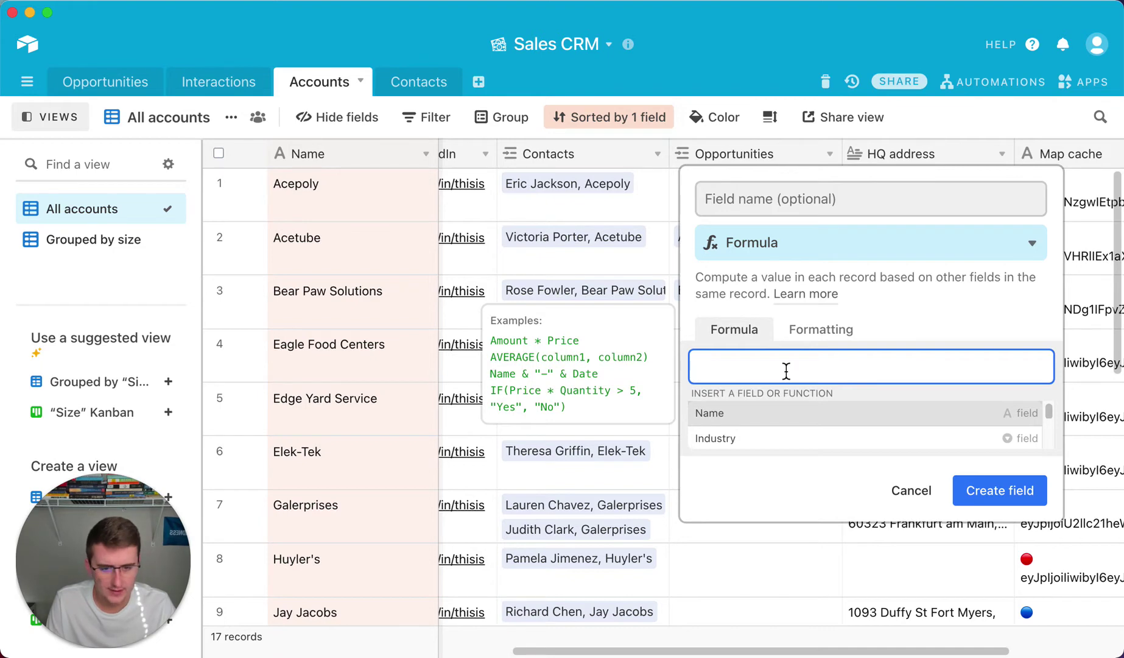
- Build the formula's opening condition as =IF({HQ address}=BLANK()
text(=)
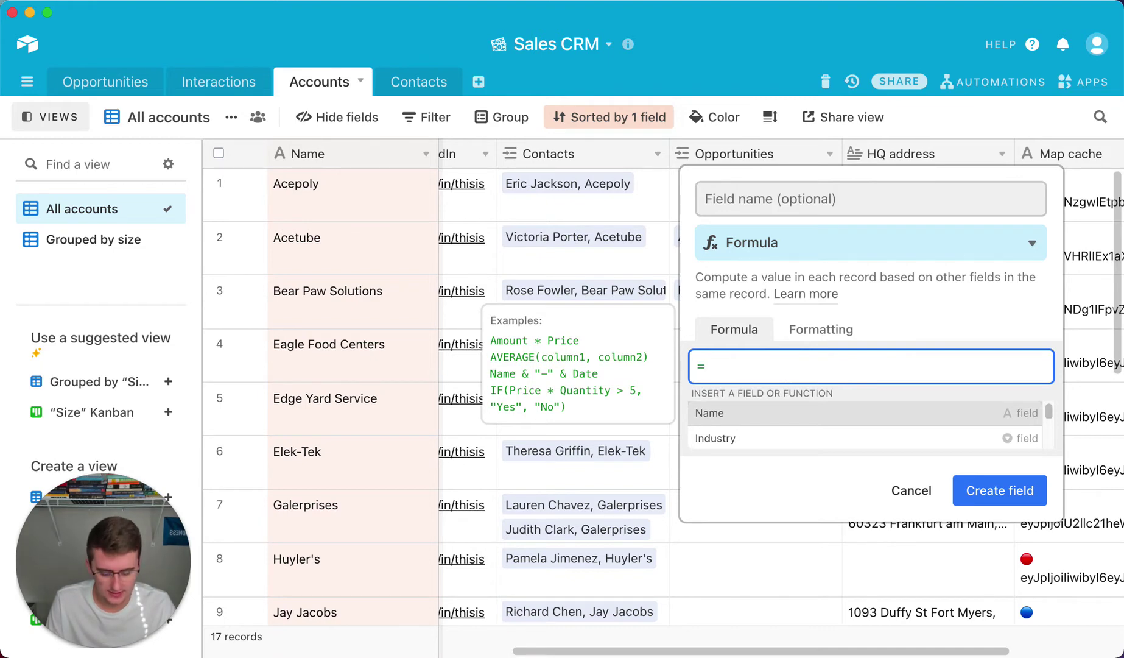
text(if)
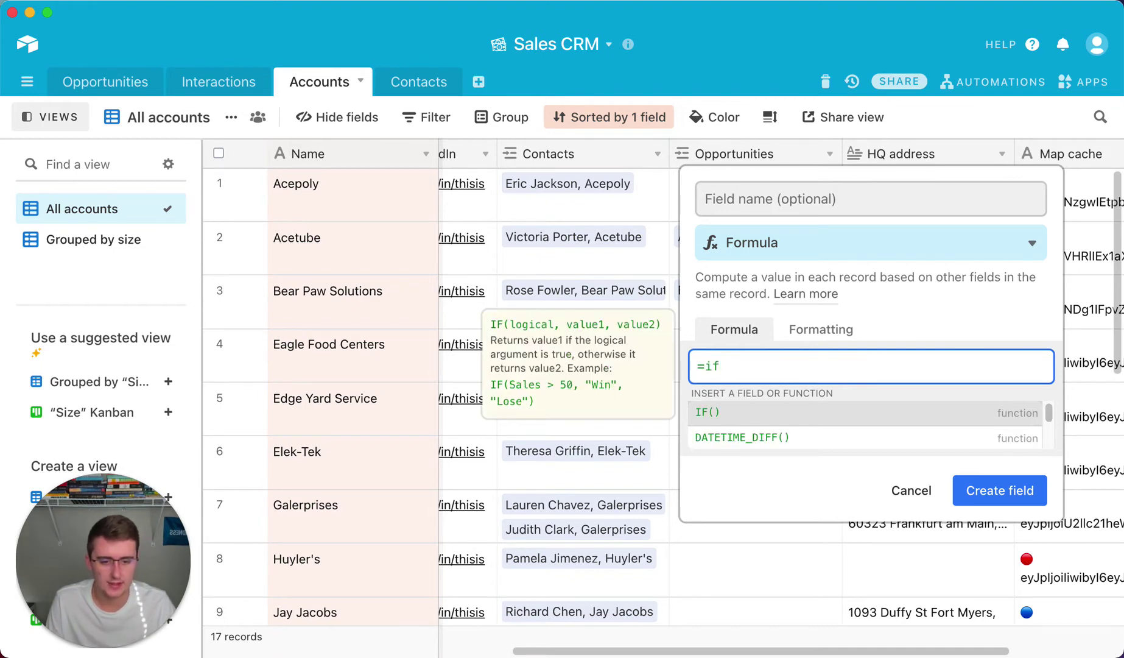
click(819, 422)
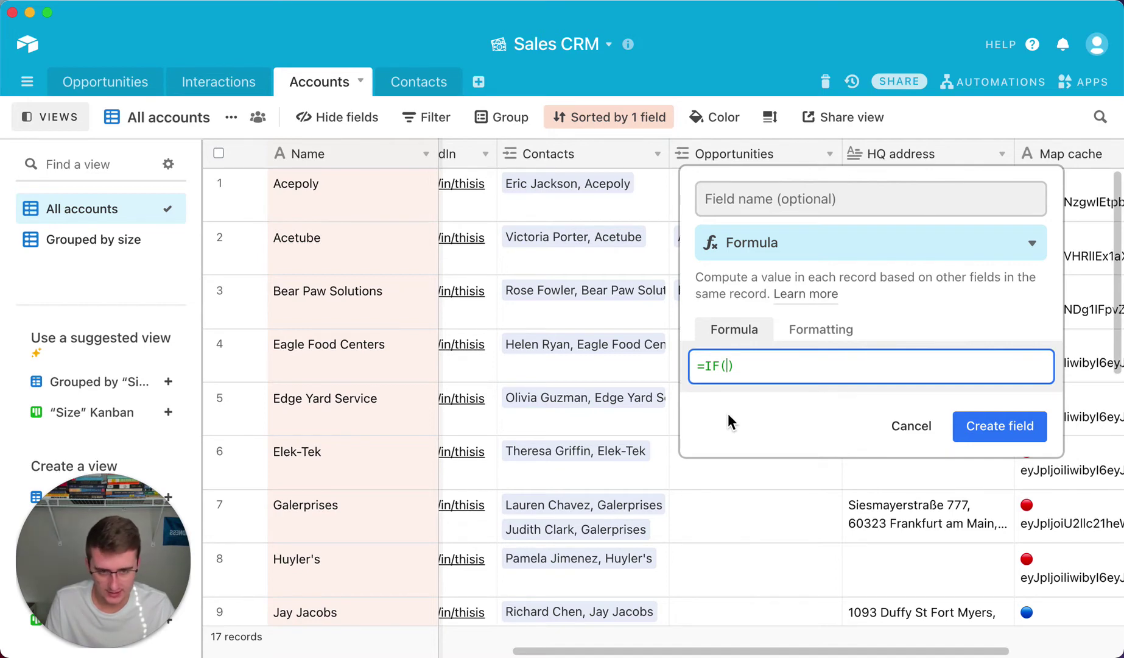
text(hq)
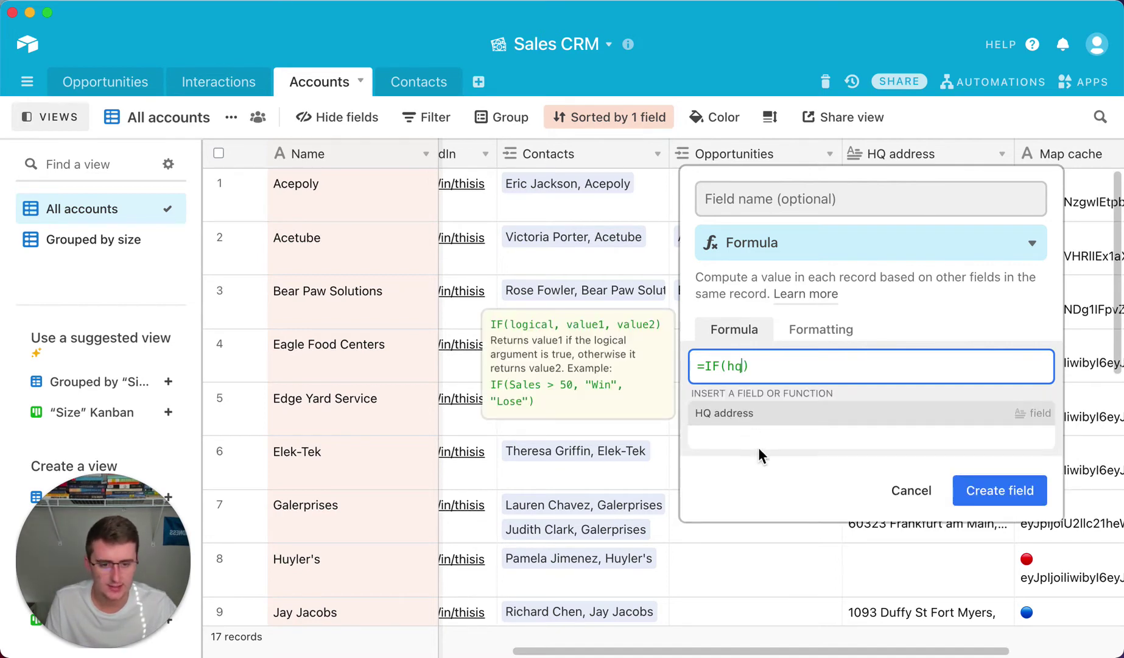
click(763, 407)
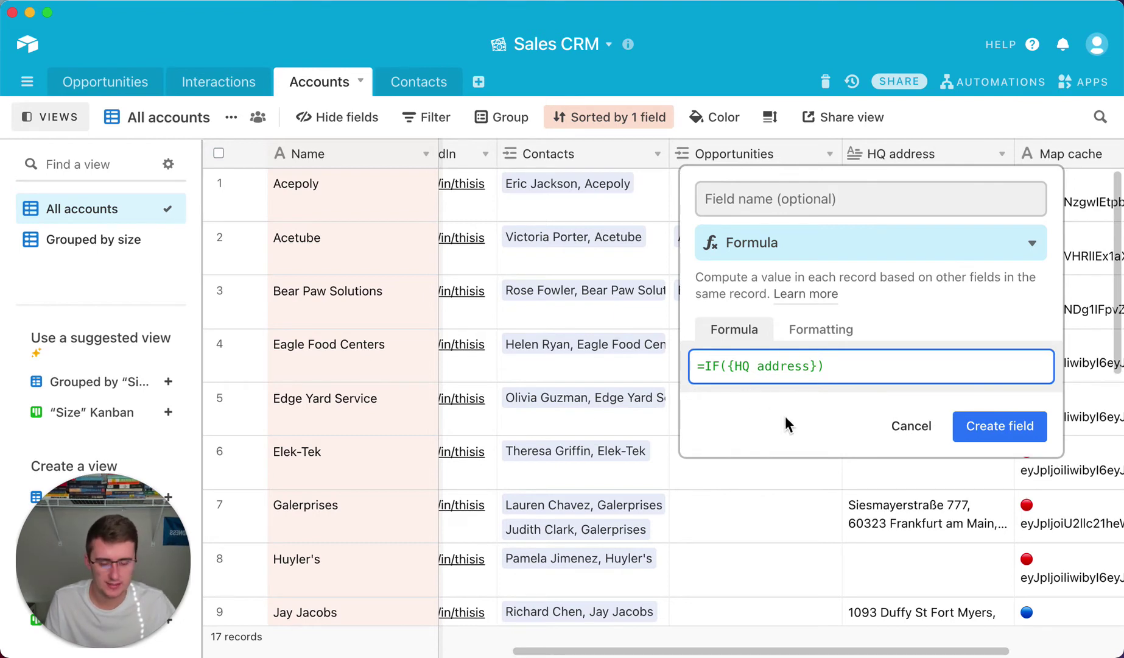
text(=)
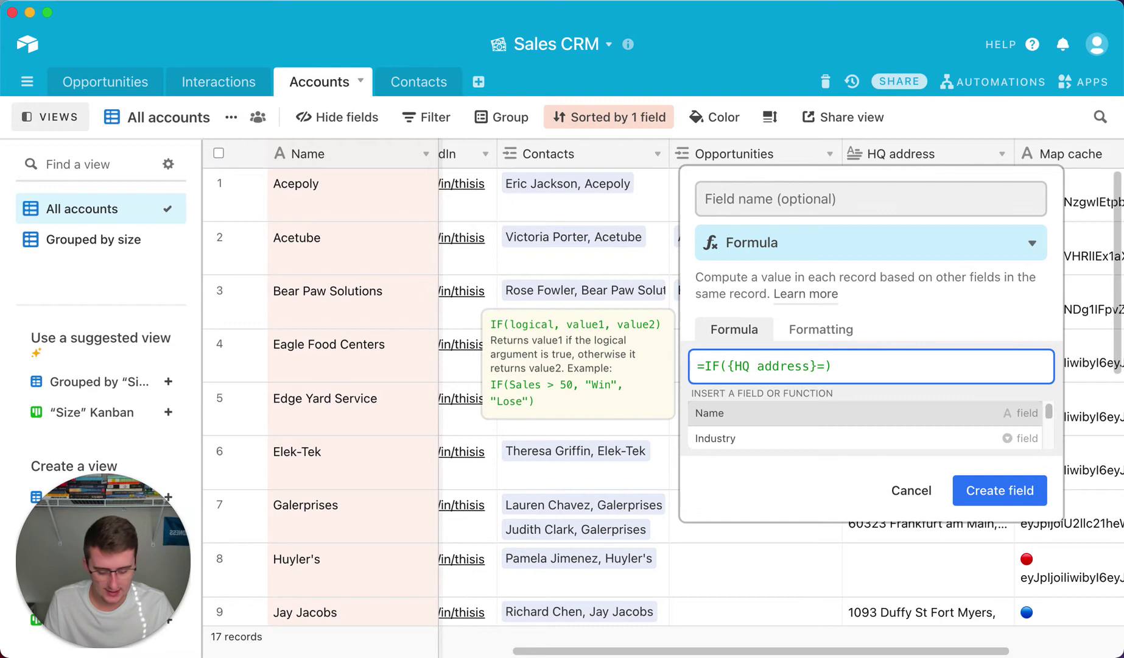
text(bla)
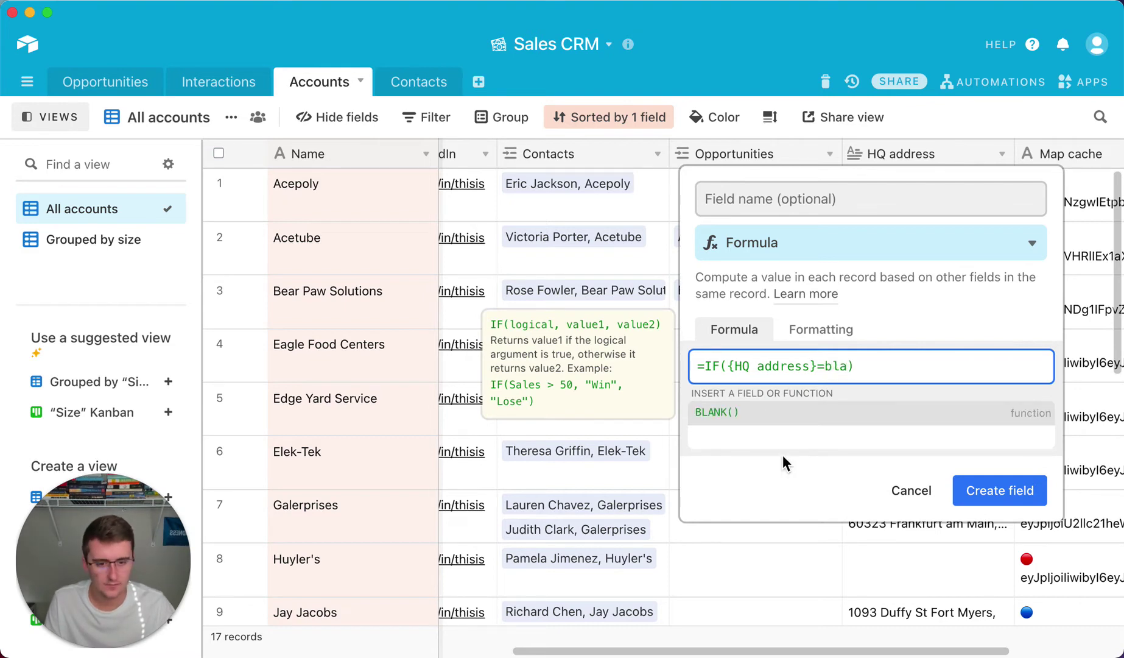
click(783, 419)
click(847, 369)
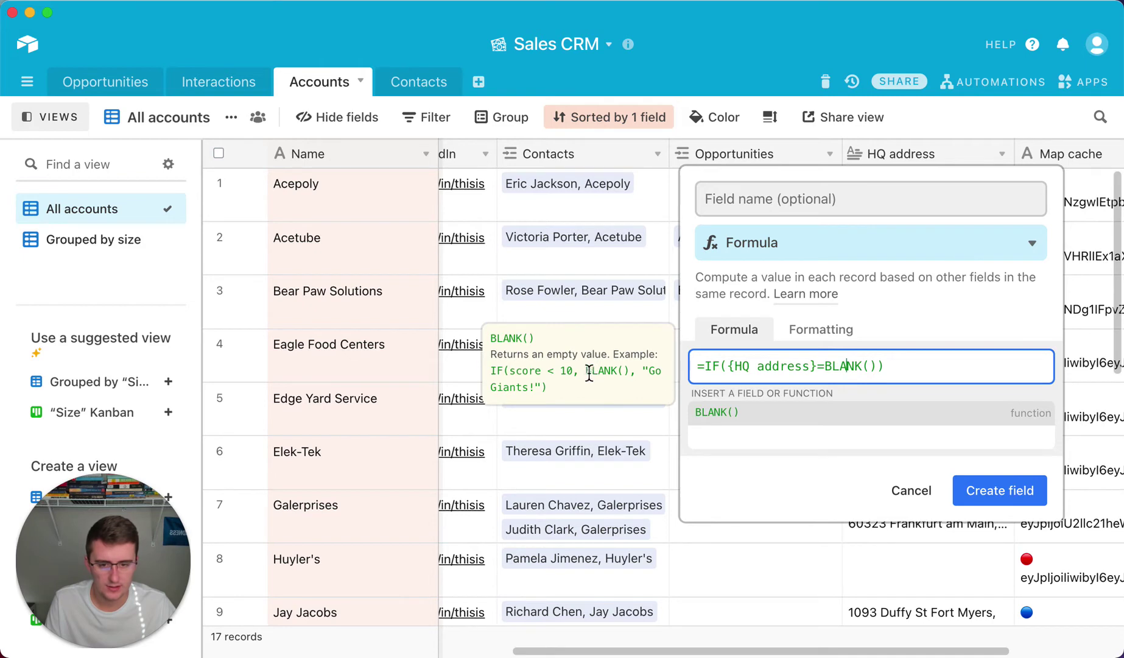
click(879, 367)
- Complete the formula as =IF({HQ address}=BLANK(),"do not run",BLANK())
text(,)
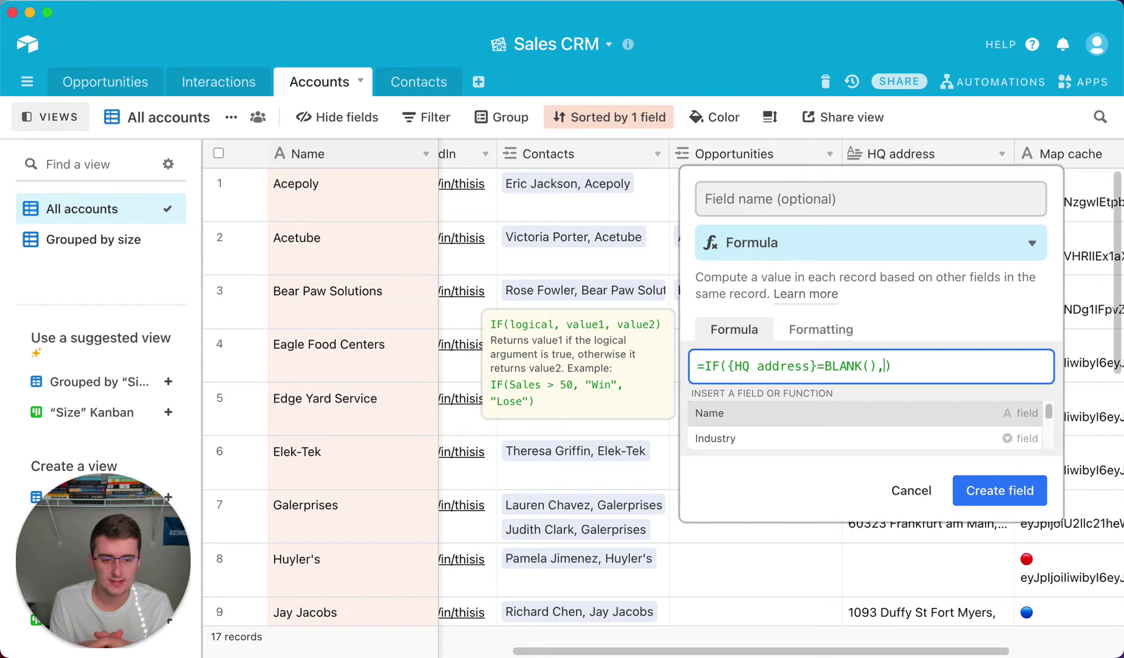
text(")
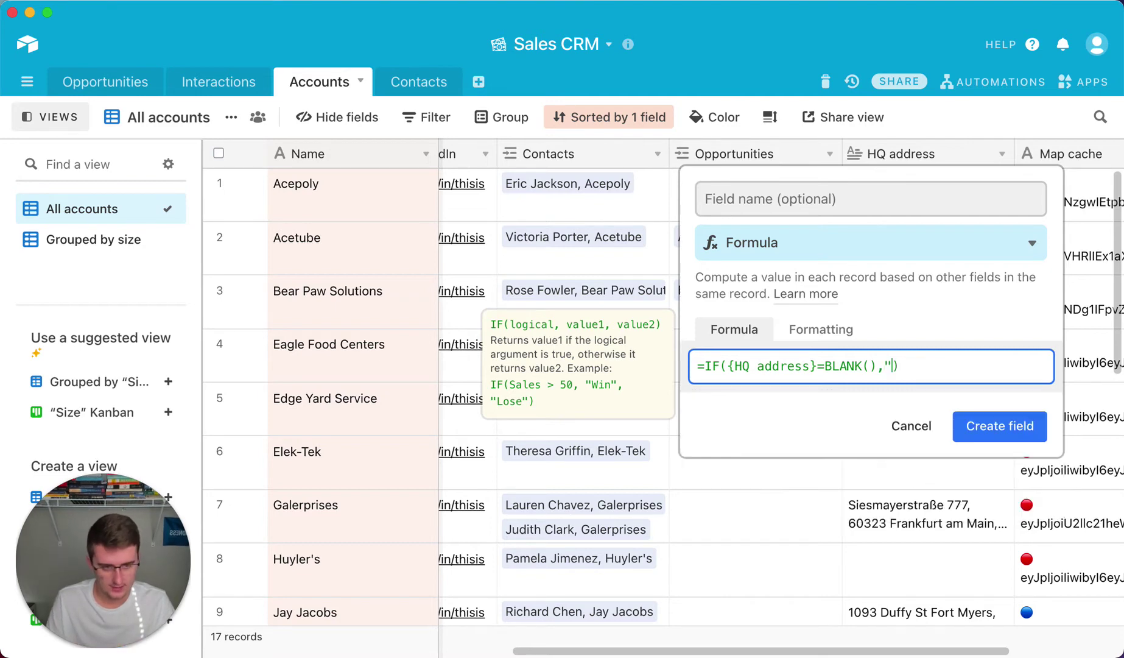
text(do not r)
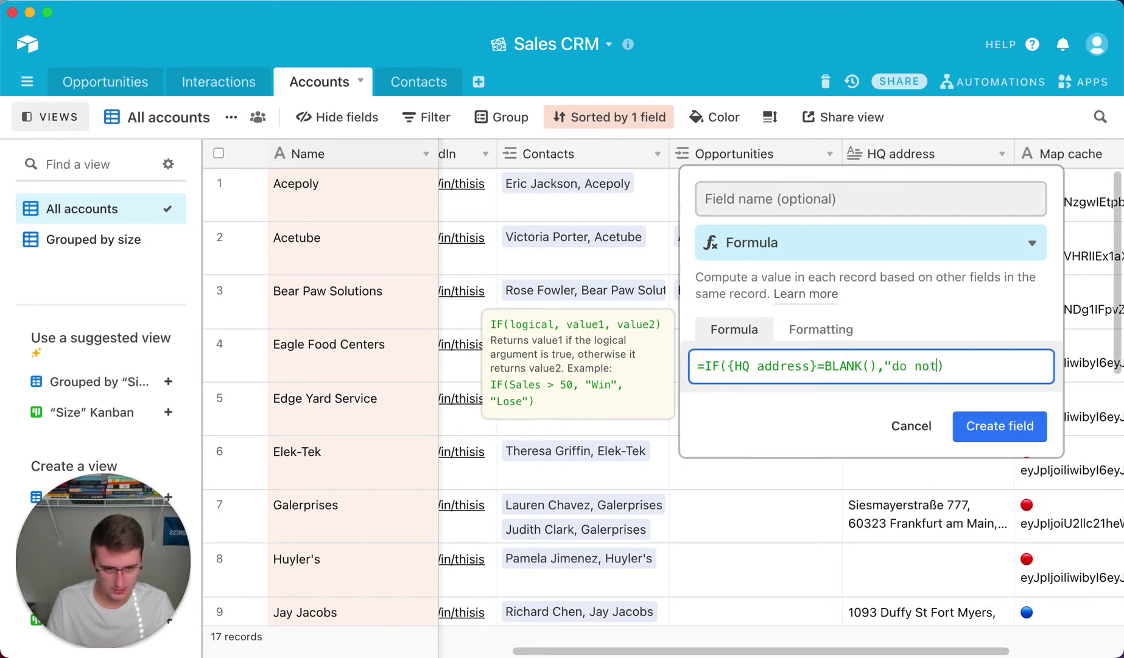
text(un")
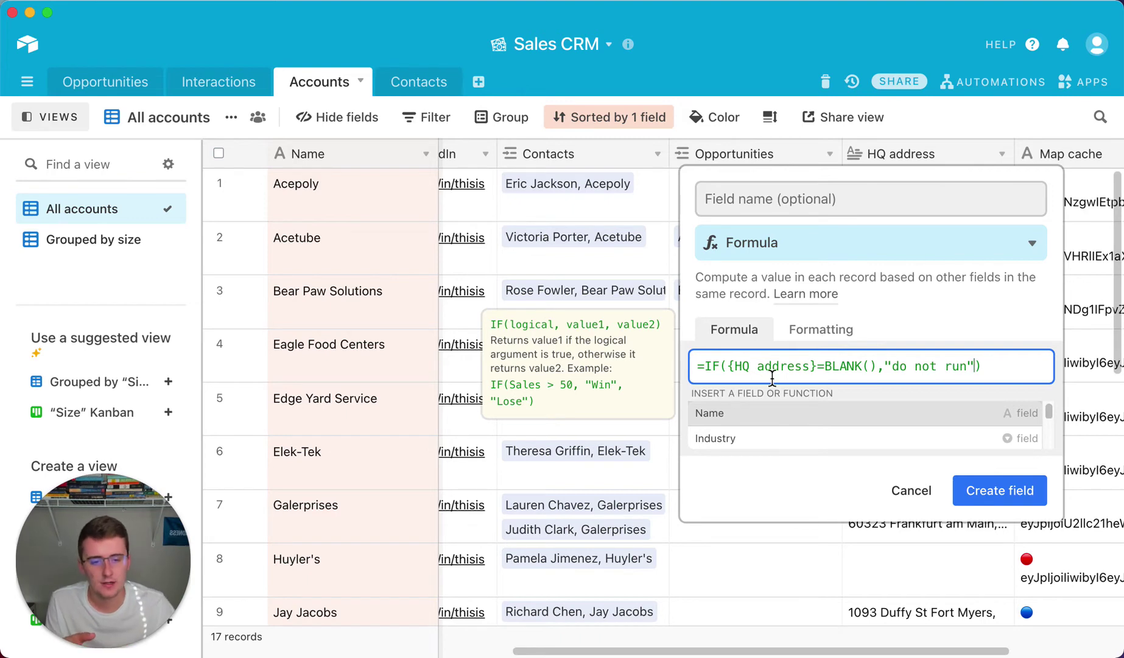
drag(728, 368, 877, 365)
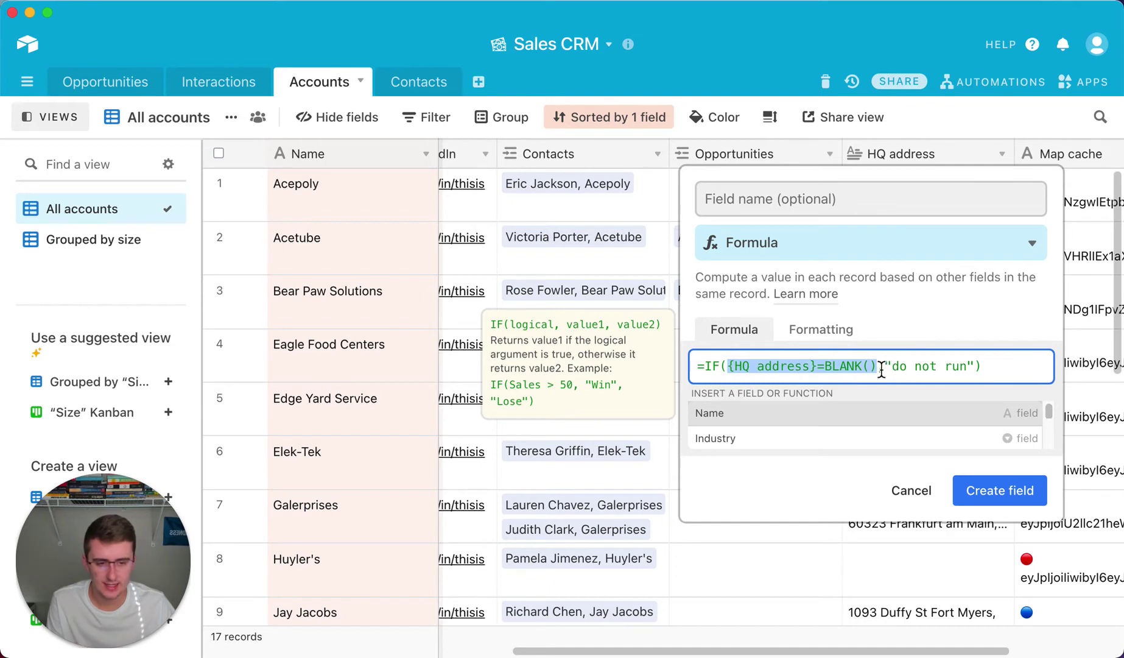
drag(885, 367, 976, 370)
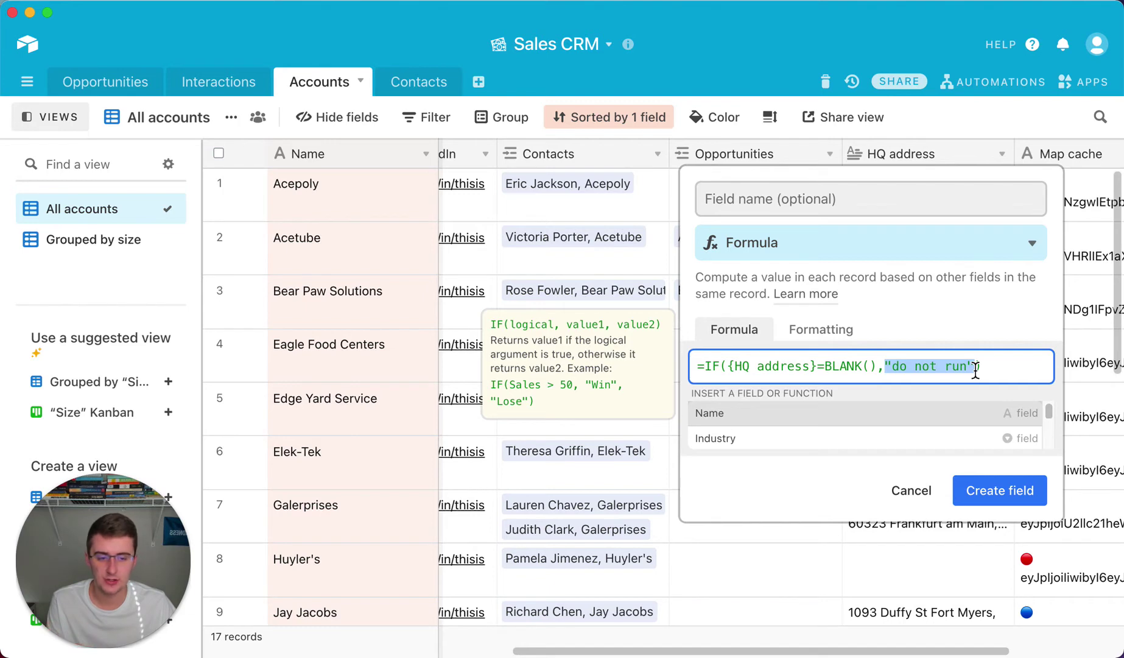
click(976, 369)
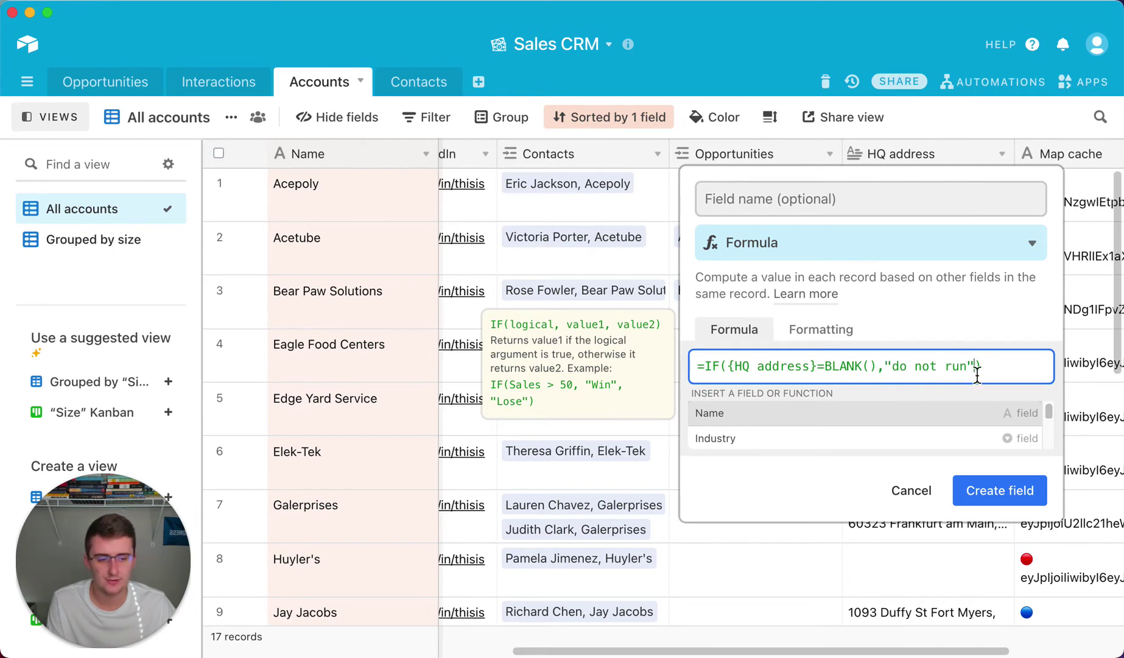
text(,)
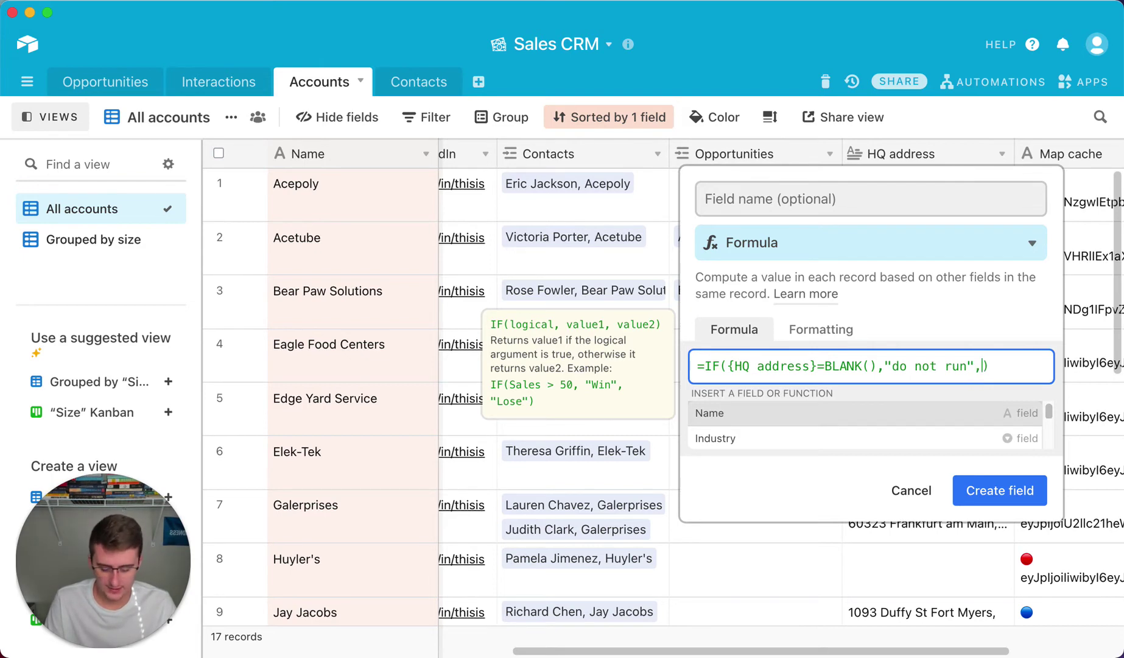
text(ba)
key(BackSpace)
text(la)
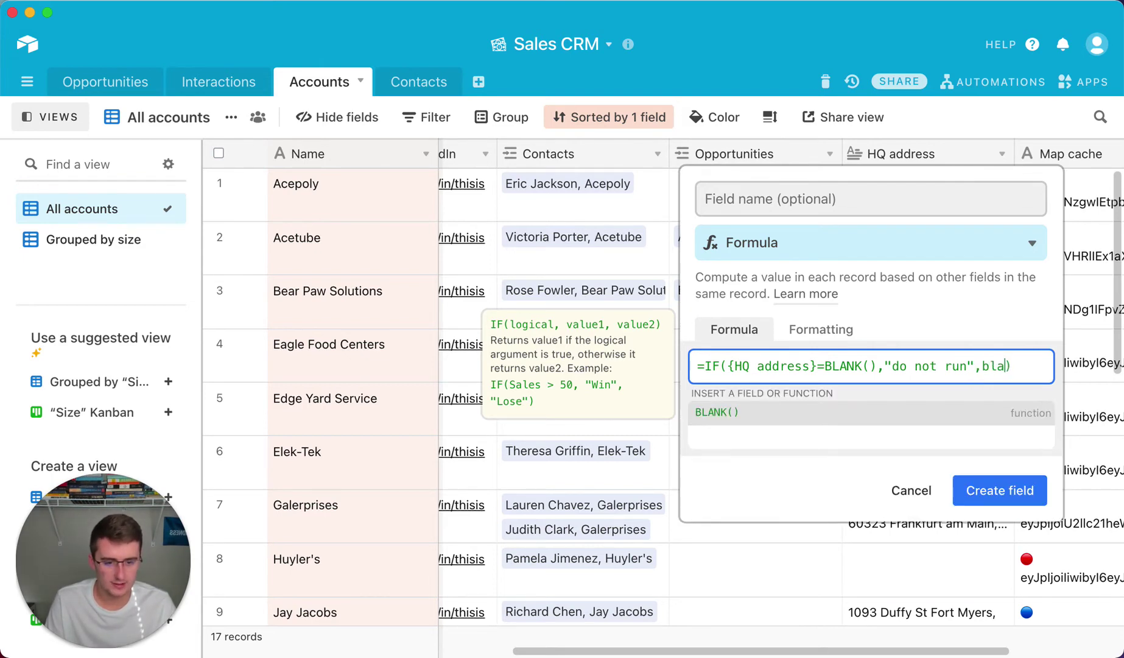
click(965, 412)
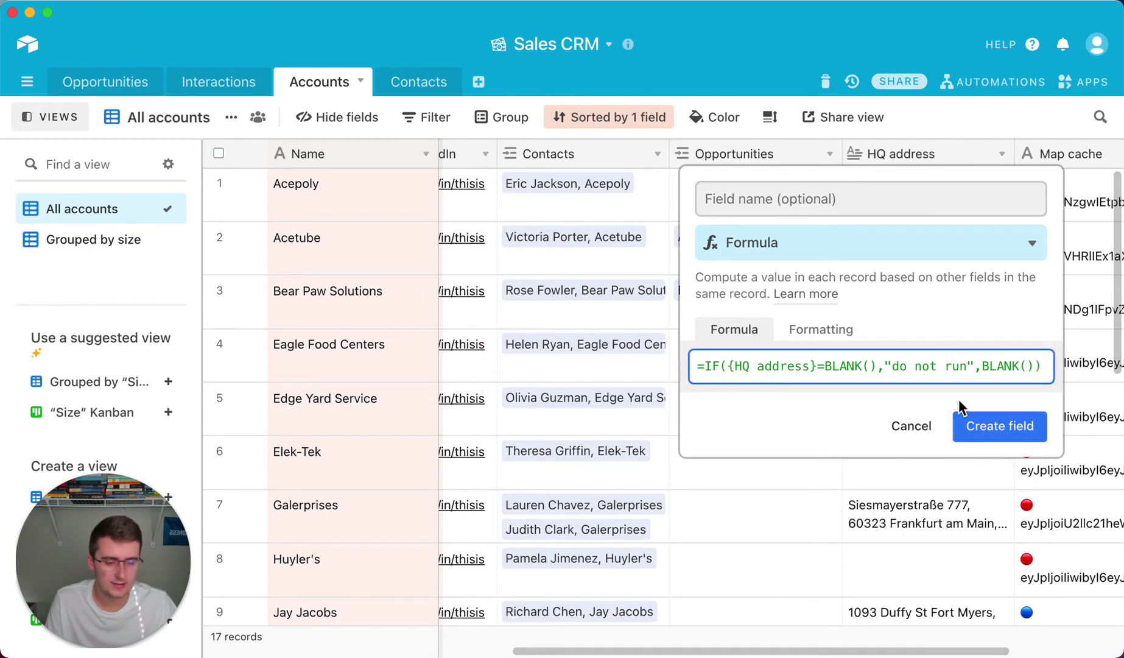
- Create the Calculation field and compare its "do not run" results with empty HQ address cells
click(999, 429)
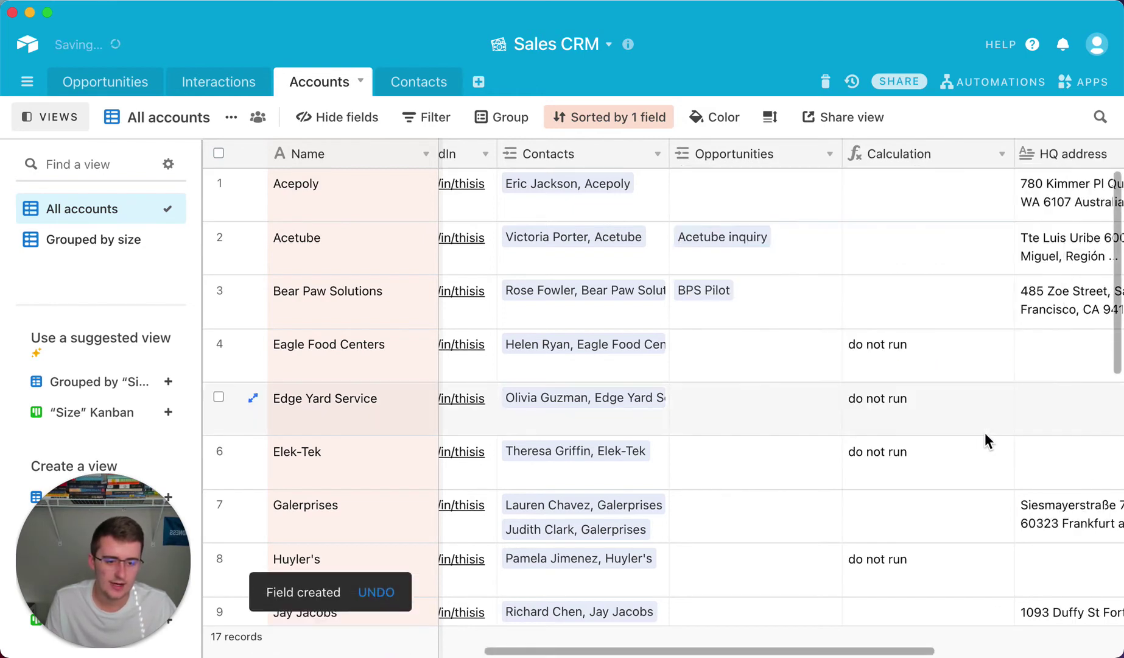
click(1023, 363)
click(1006, 401)
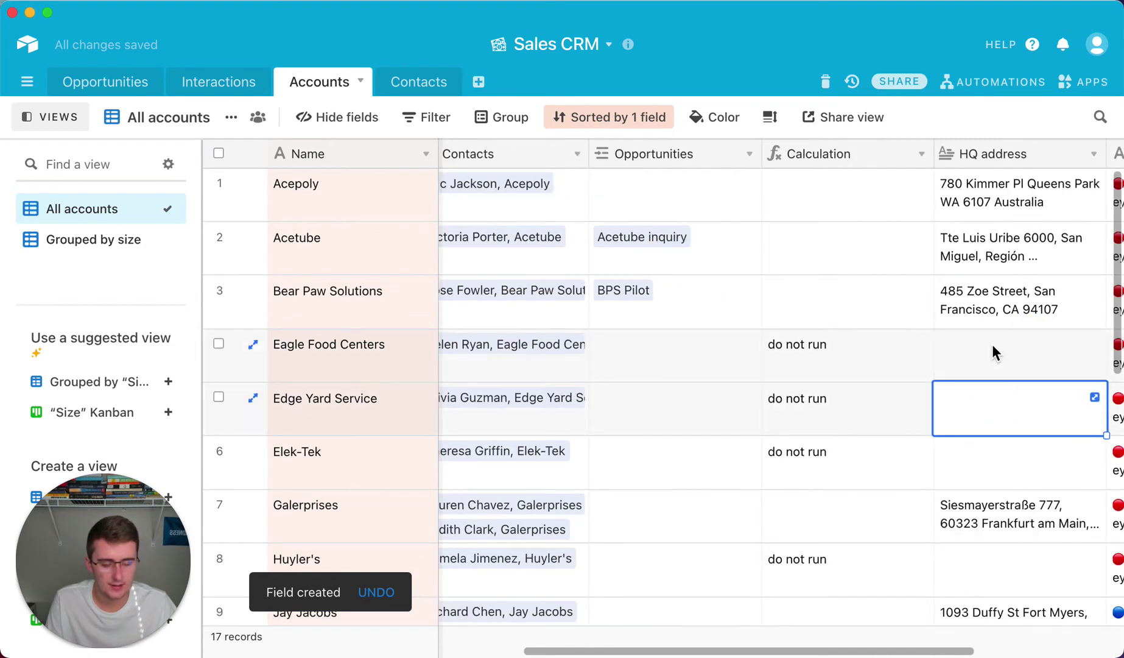
double_click(994, 351)
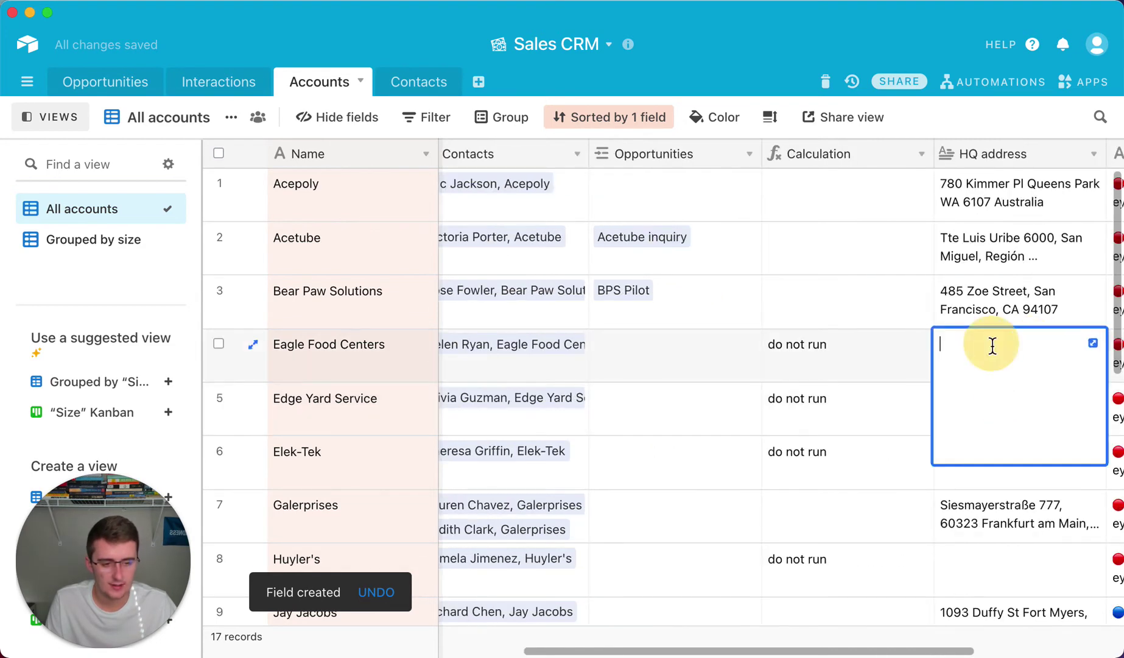
click(923, 286)
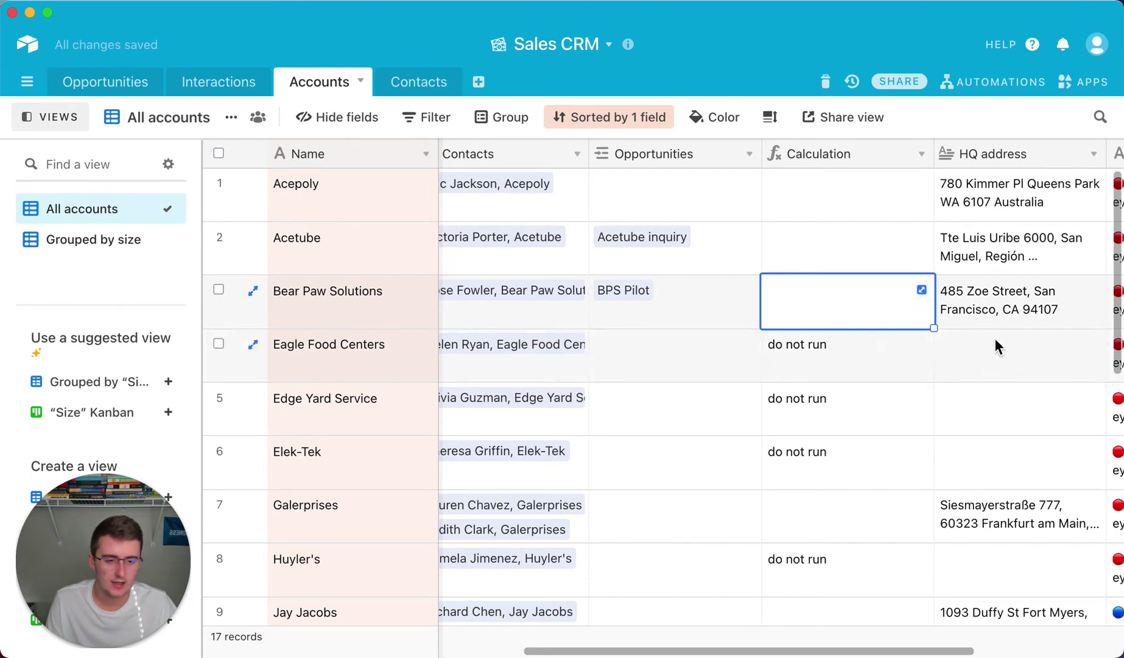
click(833, 352)
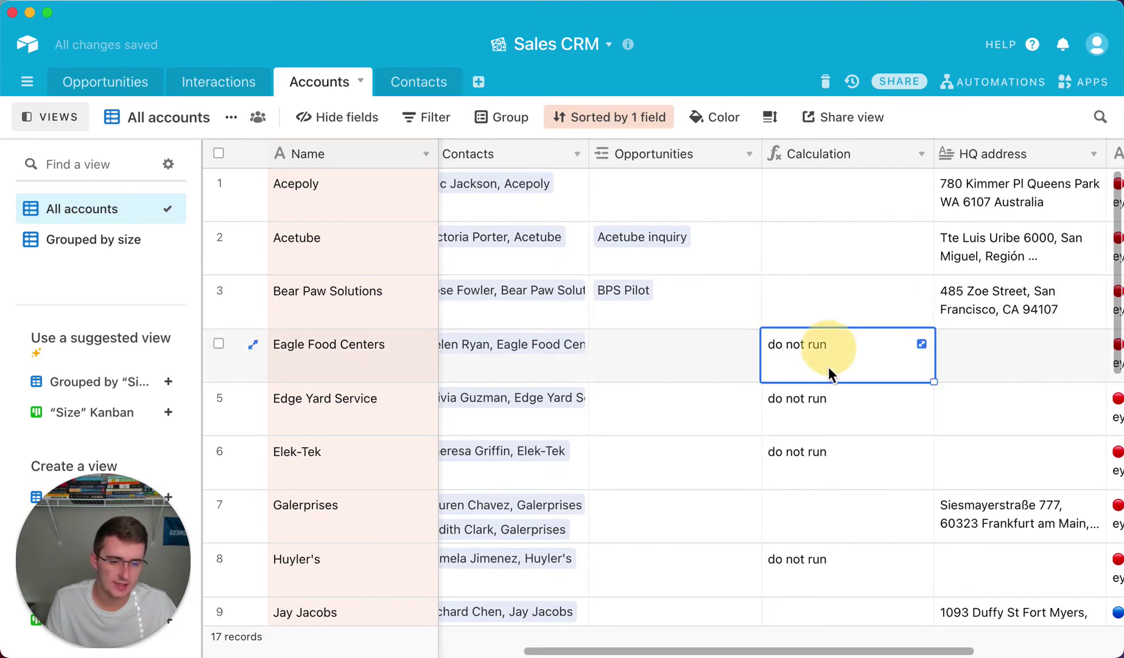
click(994, 361)
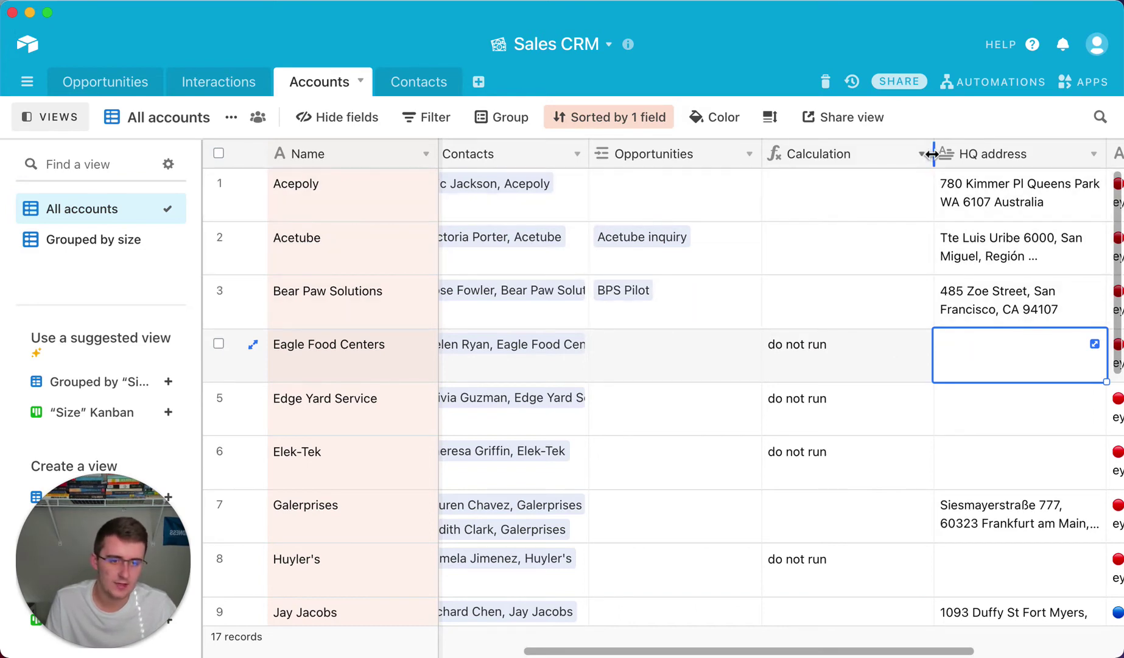
click(964, 347)
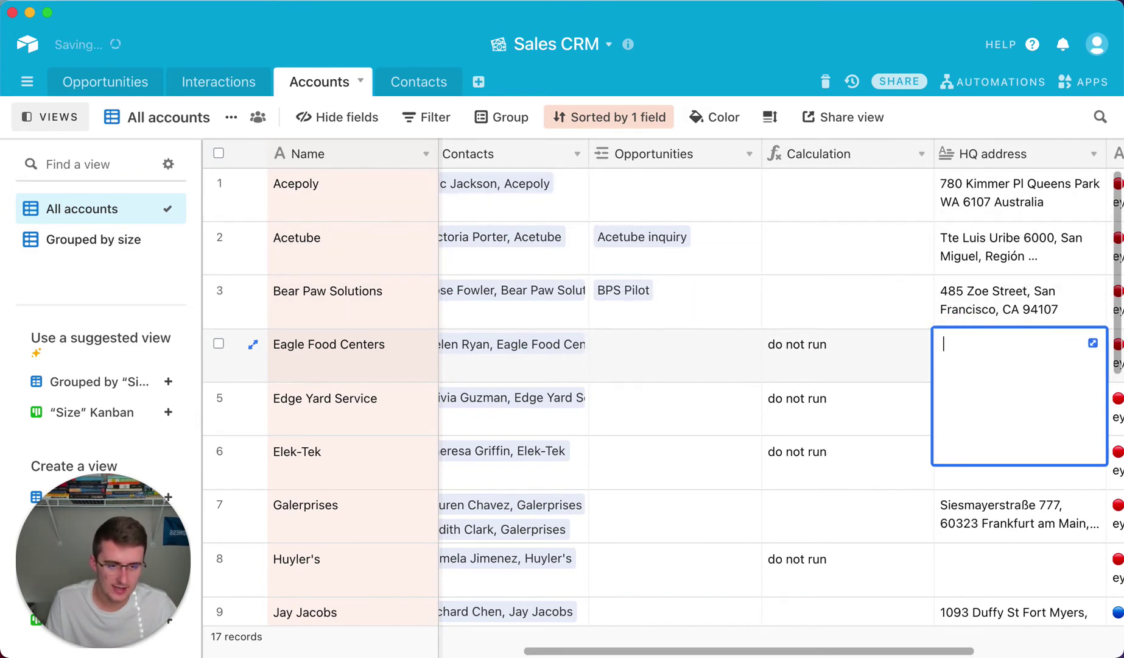
- Reopen the Calculation field's formula settings via Customize field type
click(875, 226)
click(922, 154)
click(910, 183)
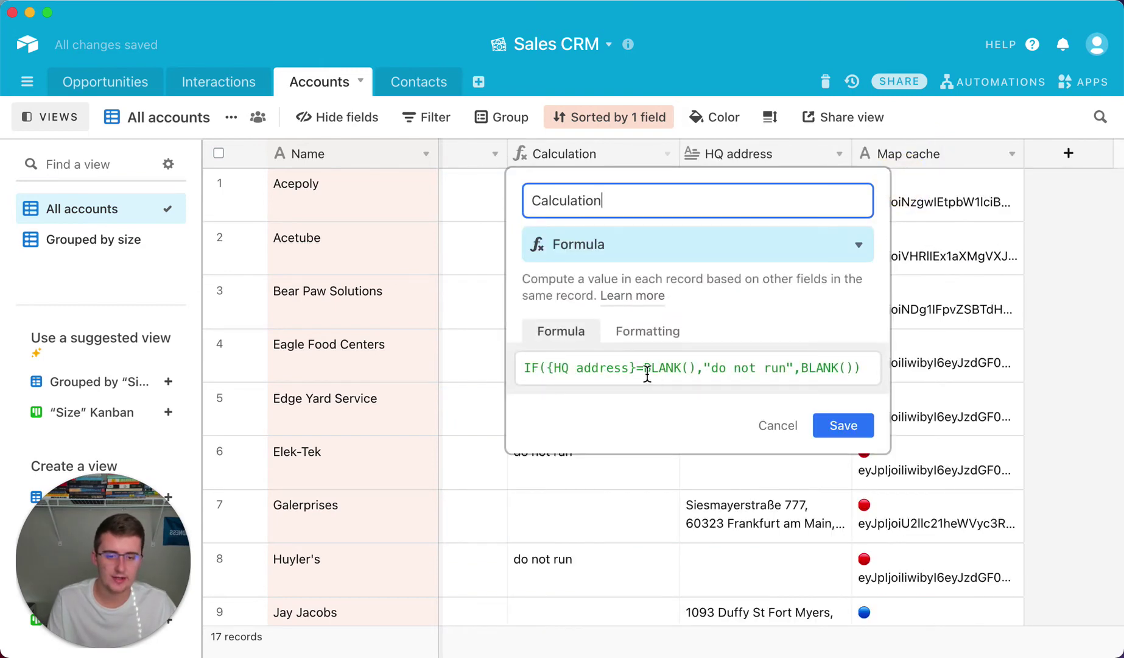
- Replace BLANK() after the equals sign with "" and save the formula
drag(647, 375, 696, 372)
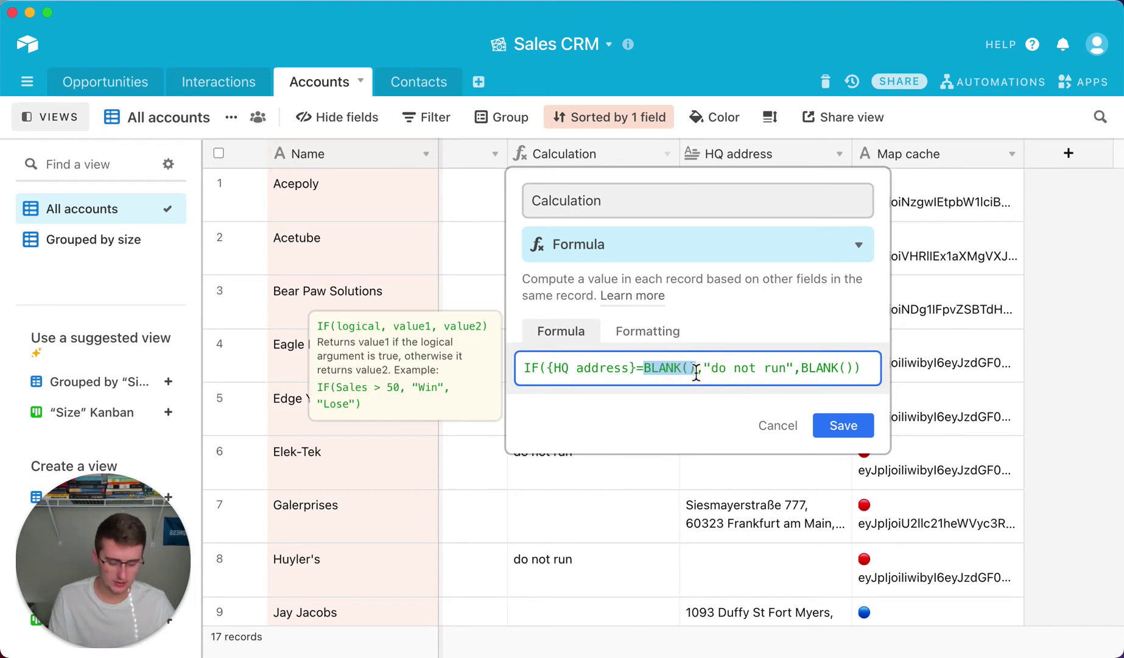
text("")
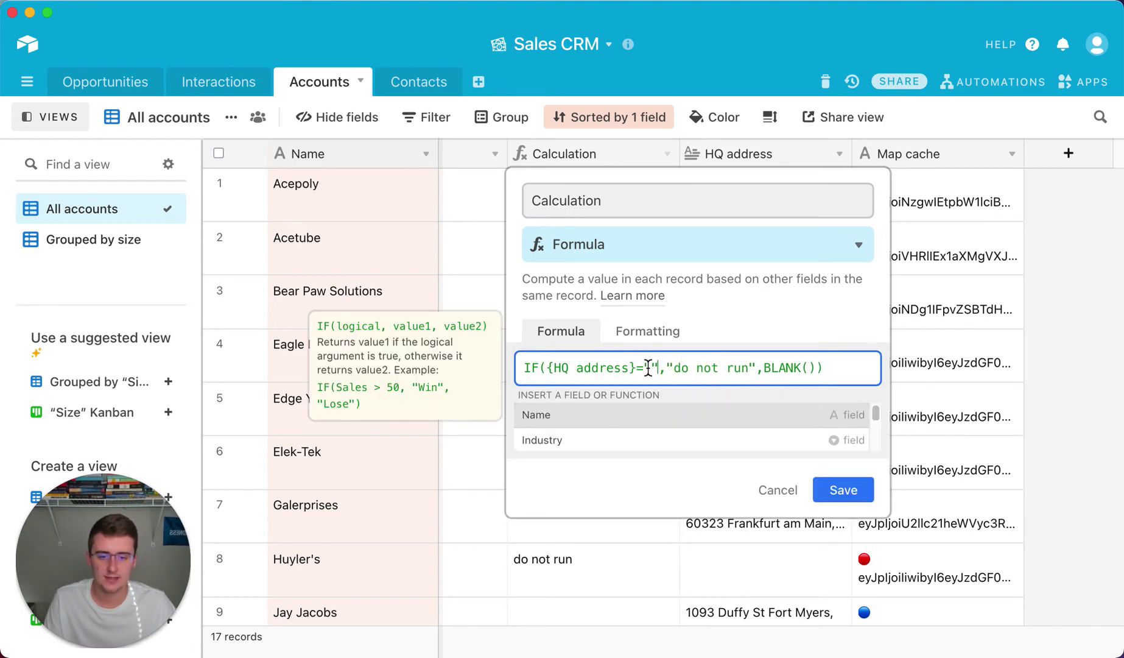
click(839, 487)
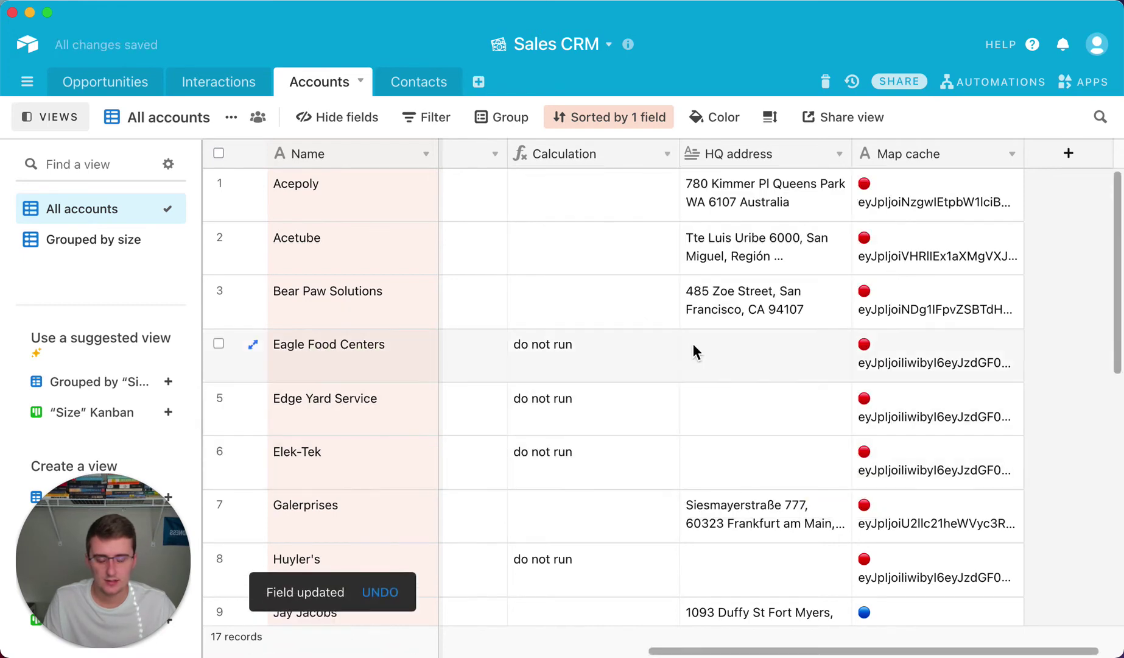
- Inspect Eagle Food Centers' empty HQ address cell to confirm it is blank
double_click(748, 357)
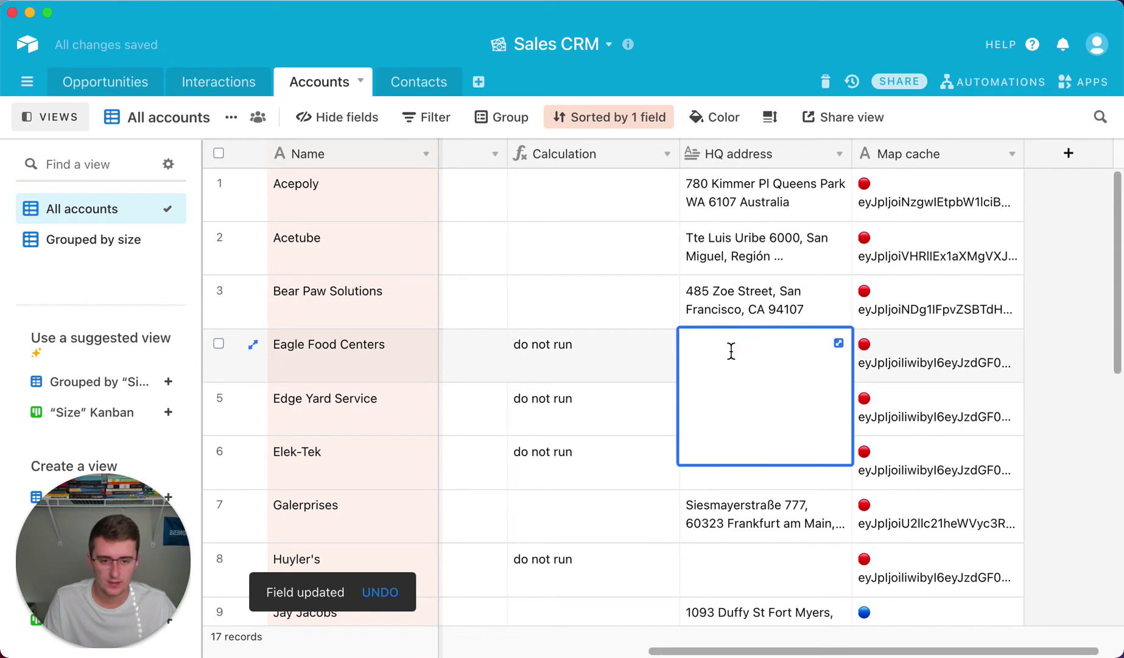
click(607, 286)
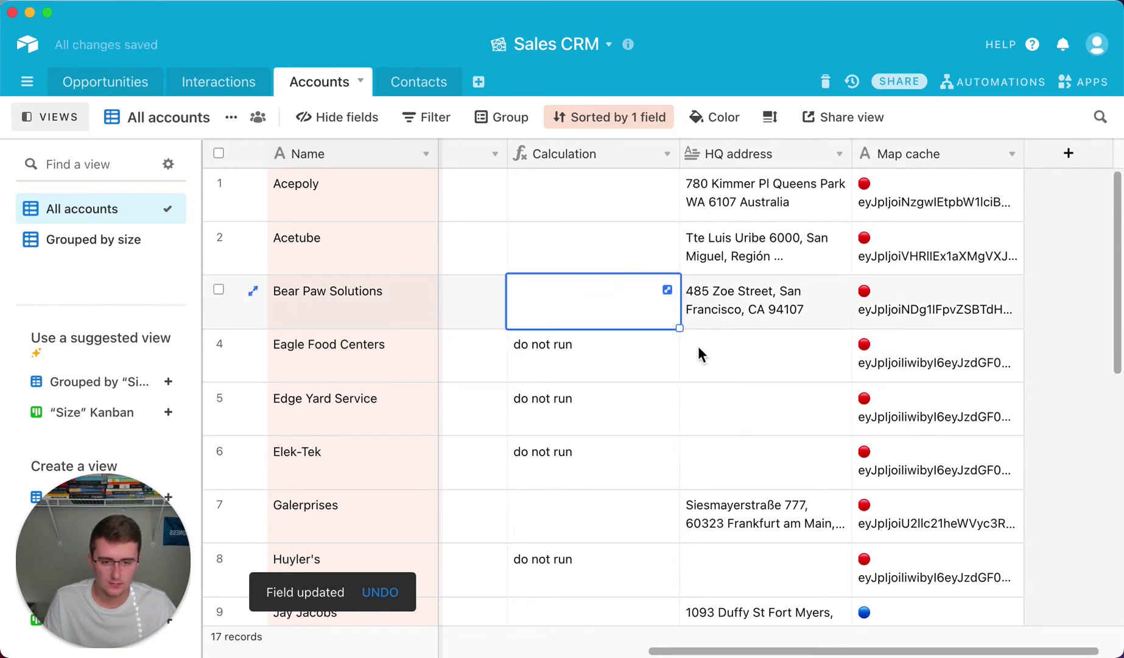
click(751, 356)
click(751, 355)
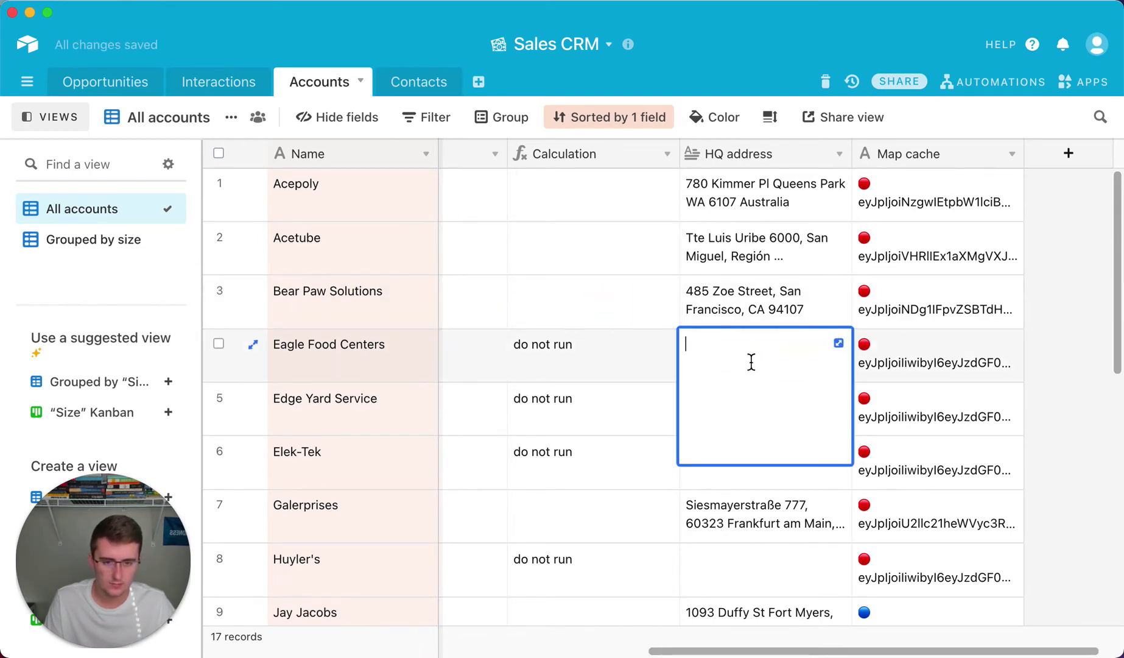
click(600, 269)
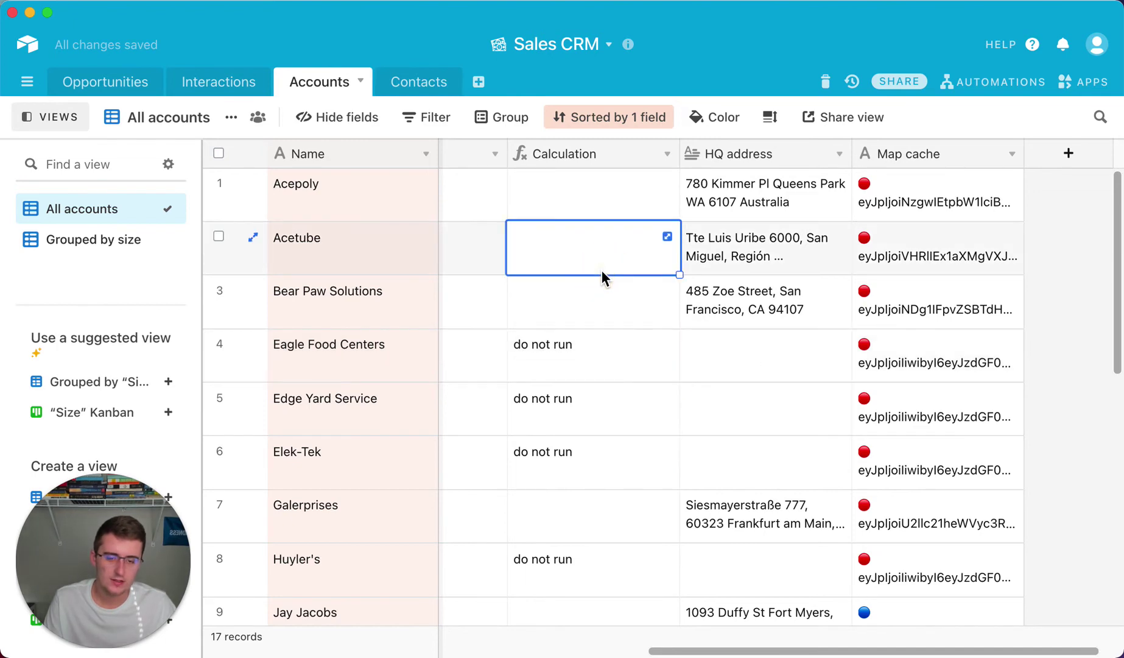
click(697, 358)
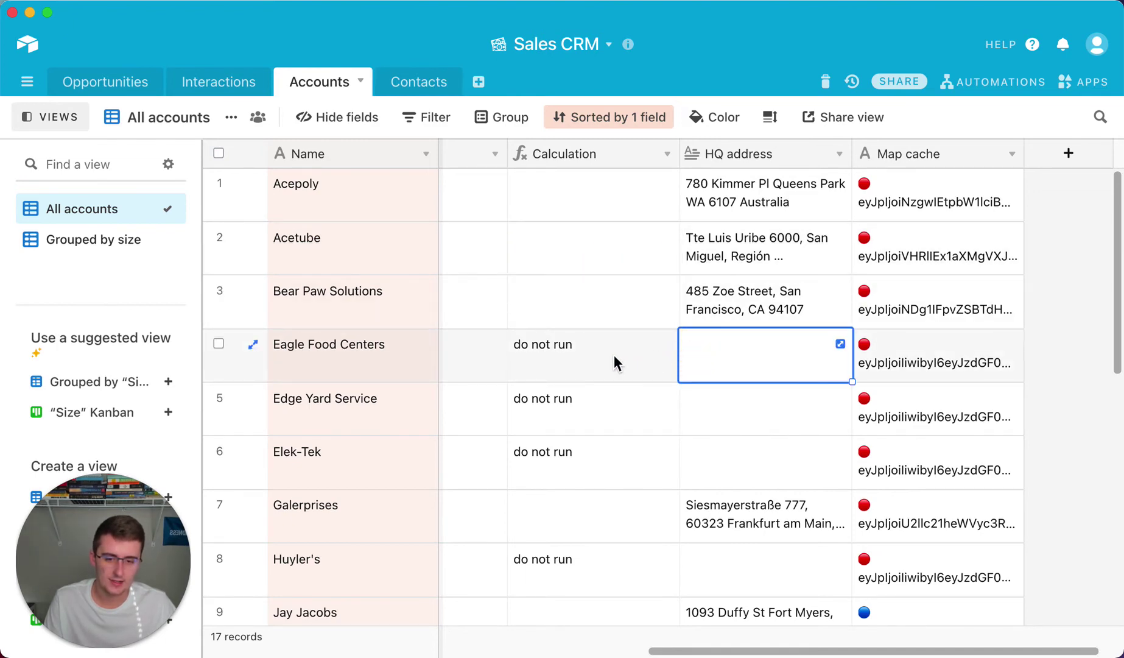
- Reopen the Calculation formula settings and select the empty quotes
click(667, 155)
click(654, 190)
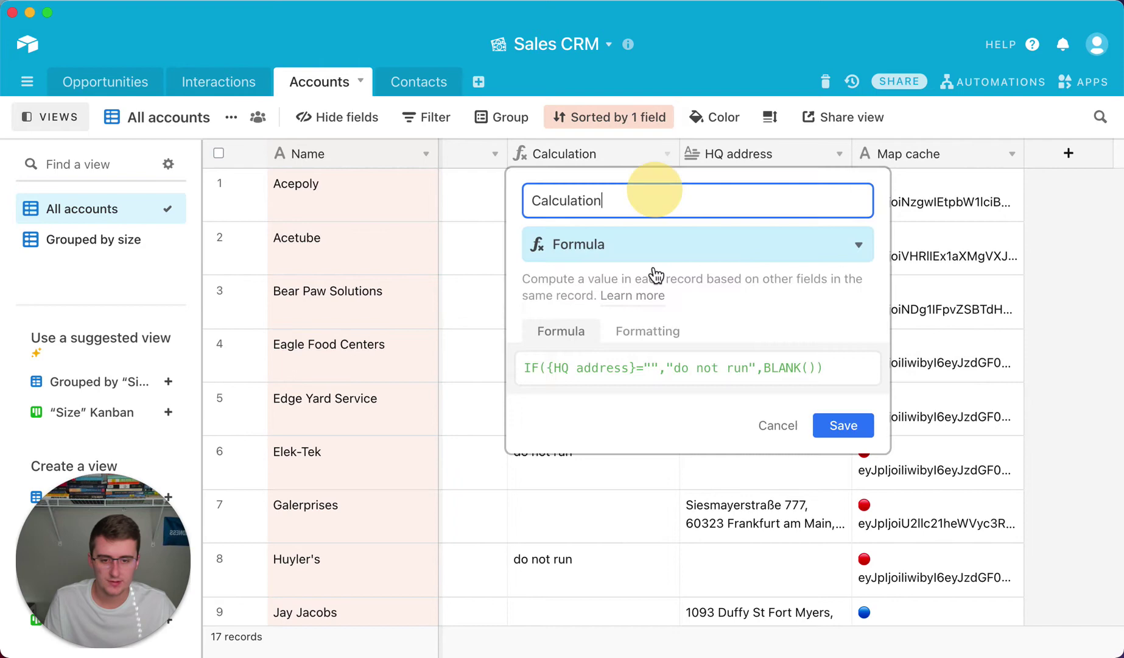
drag(644, 369, 662, 371)
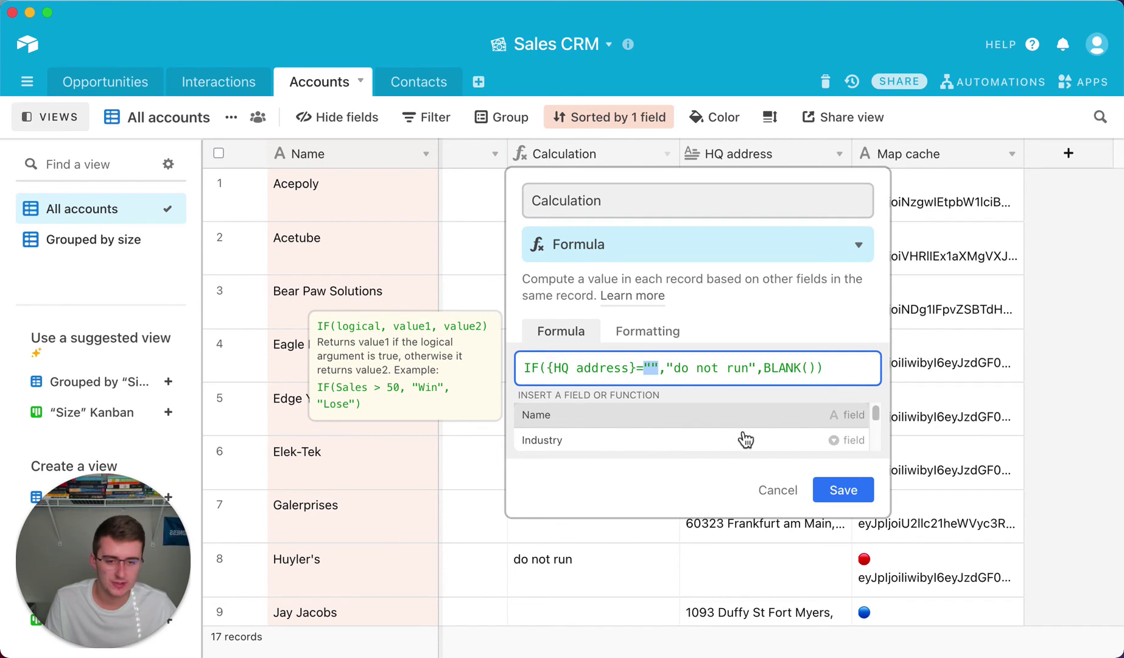
- Cancel the formula dialog without changes and scroll the Accounts grid back left
click(784, 491)
scroll(719, 653, left, 3)
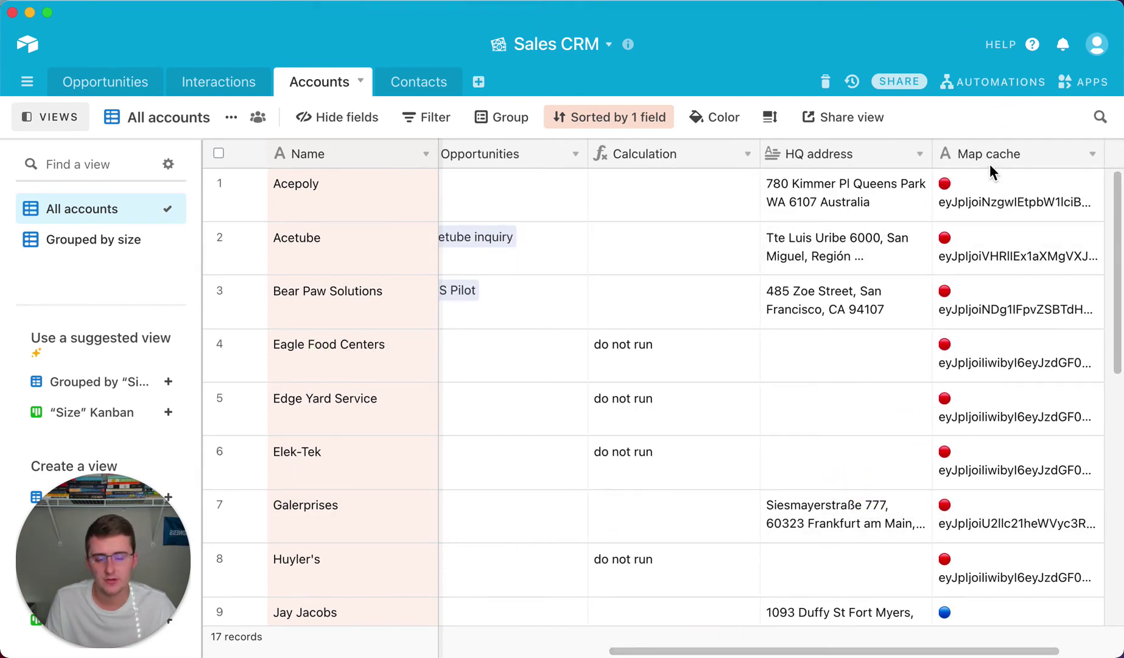
drag(835, 651, 844, 609)
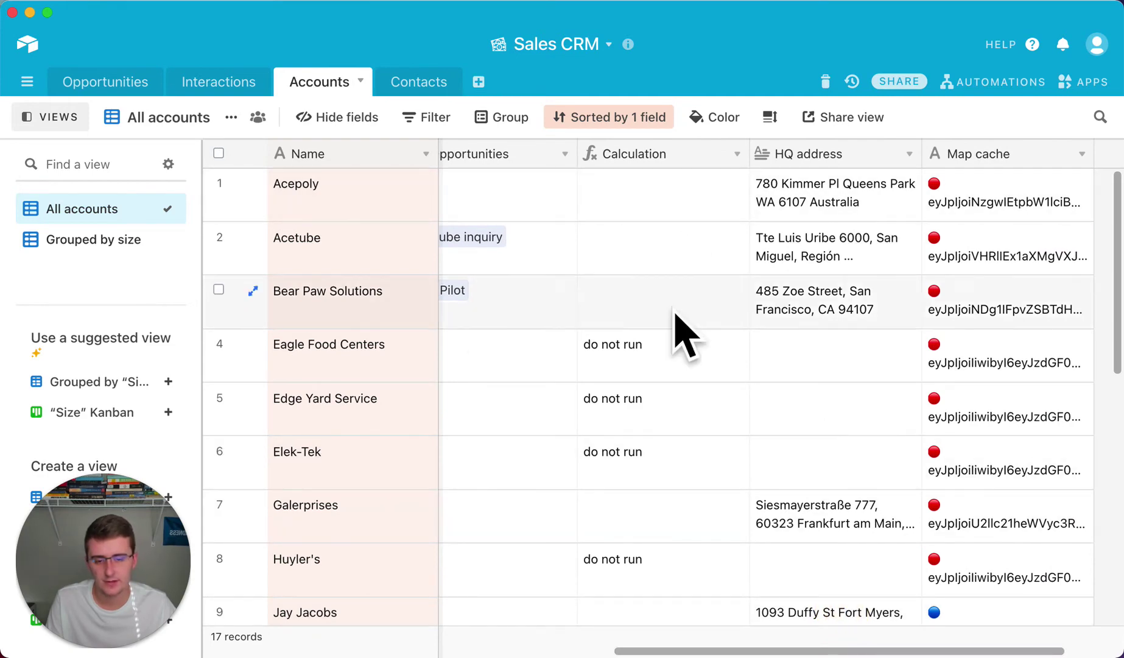
- Reopen the Calculation formula and make it IF(or({HQ address}="",),"do not run",BLANK())
click(737, 153)
click(701, 184)
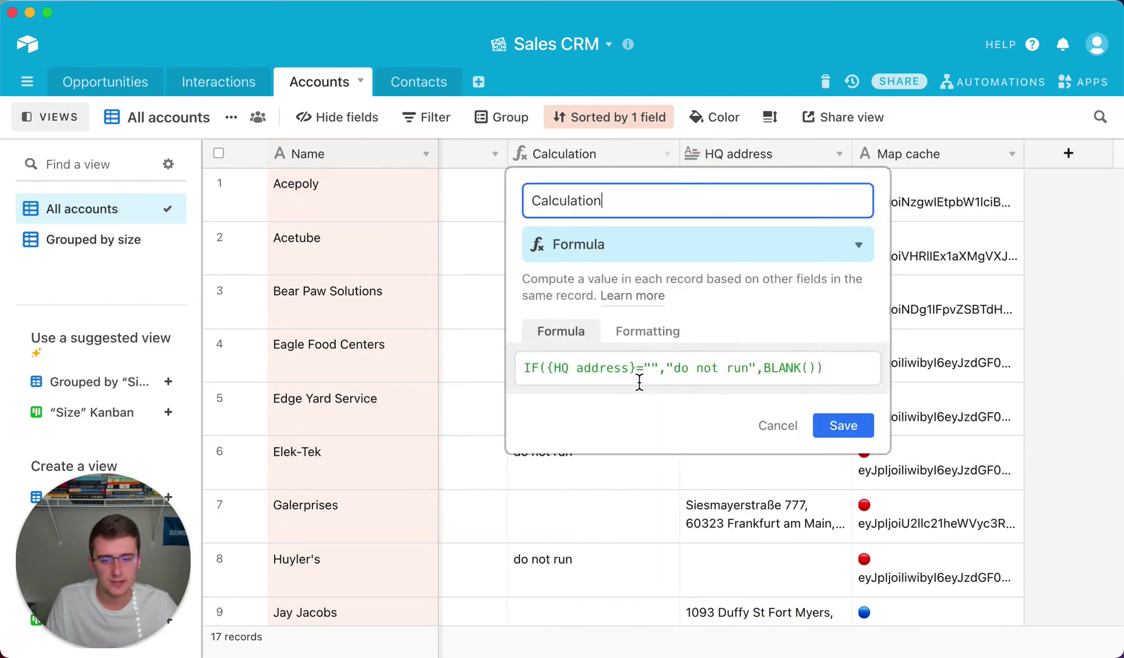
click(549, 370)
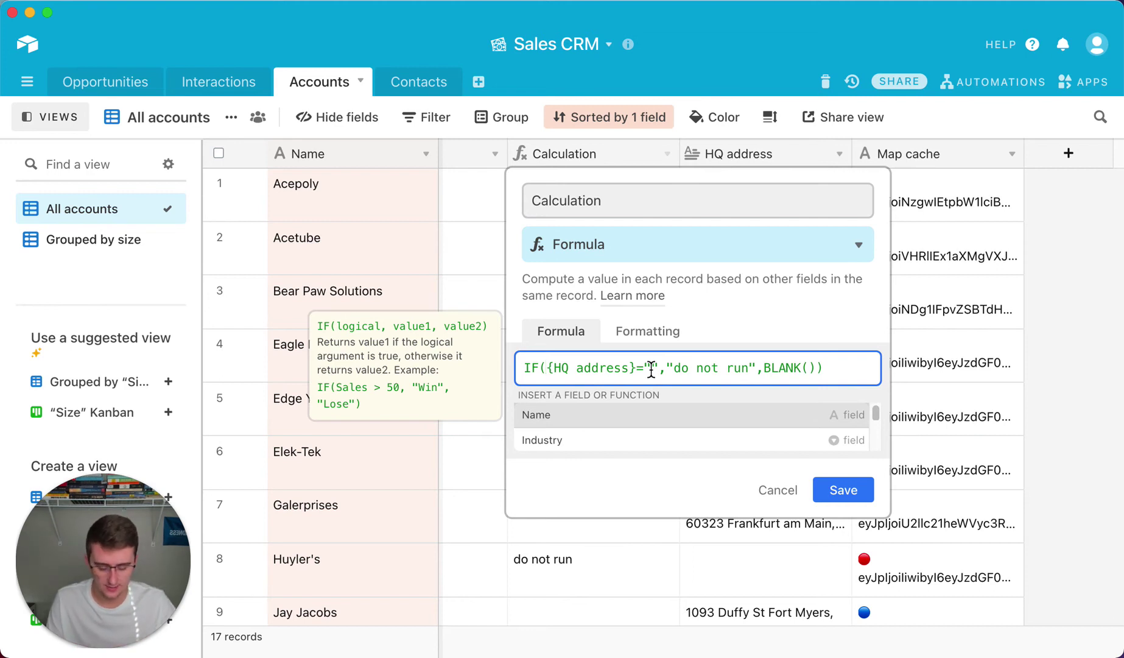
text(or()
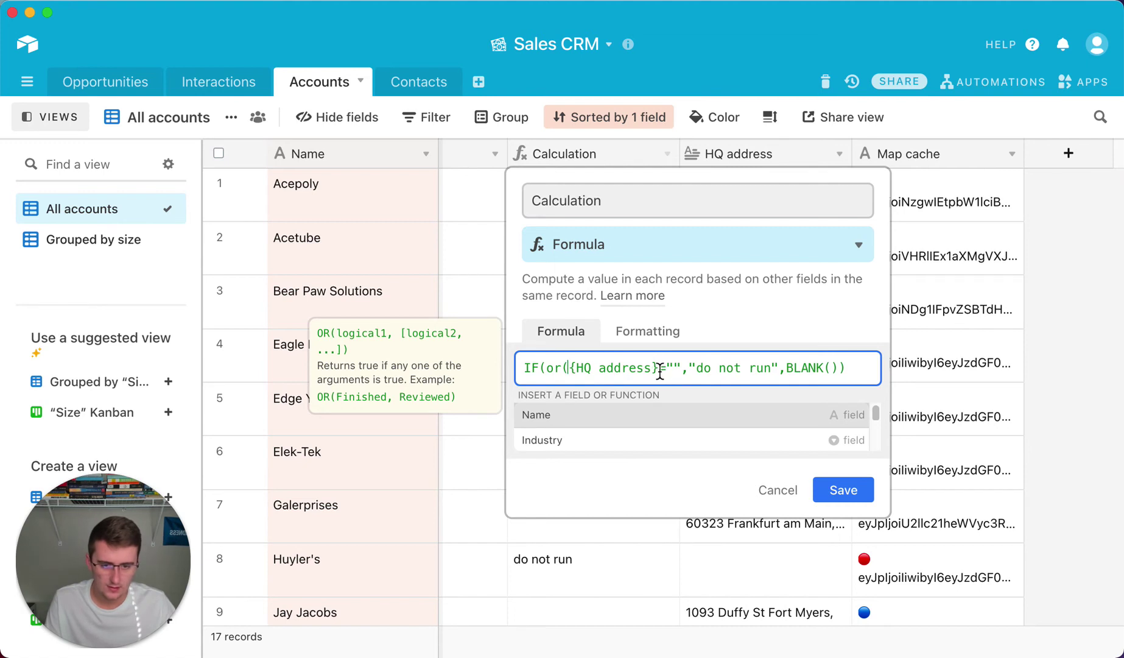
click(681, 368)
text())
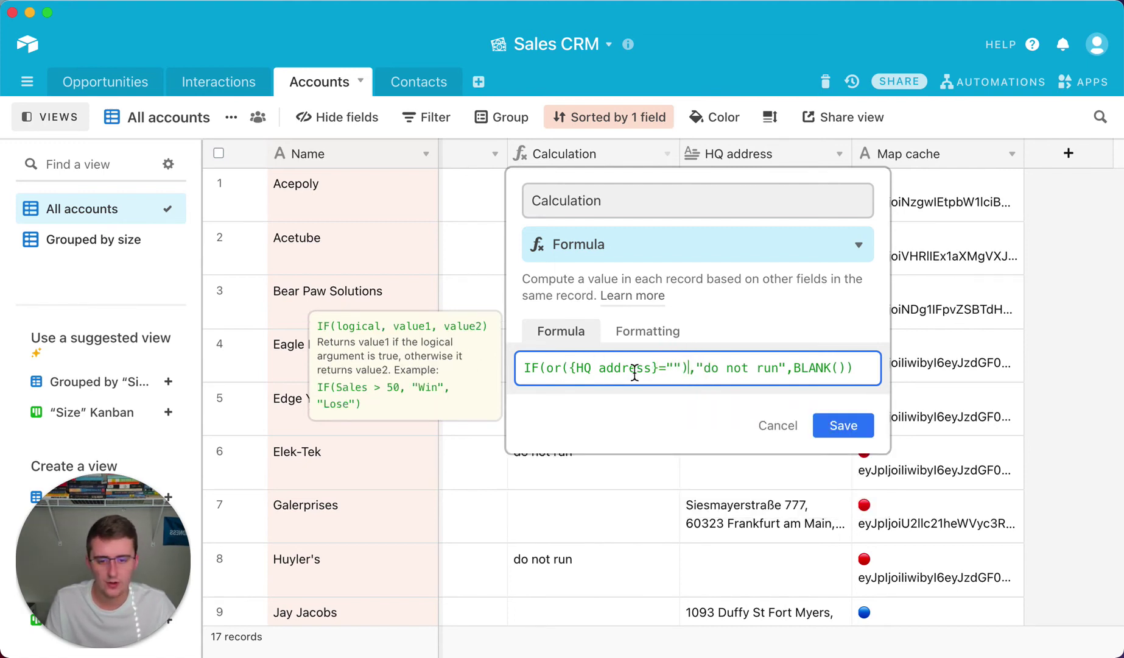
key(Left)
key(Left)
key(Left)
key(Left)
key(Left)
key(Left)
key(Left)
key(Left)
key(Left)
key(Left)
key(Left)
key(Left)
key(Left)
key(Left)
key(Left)
key(Left)
key(Left)
key(Left)
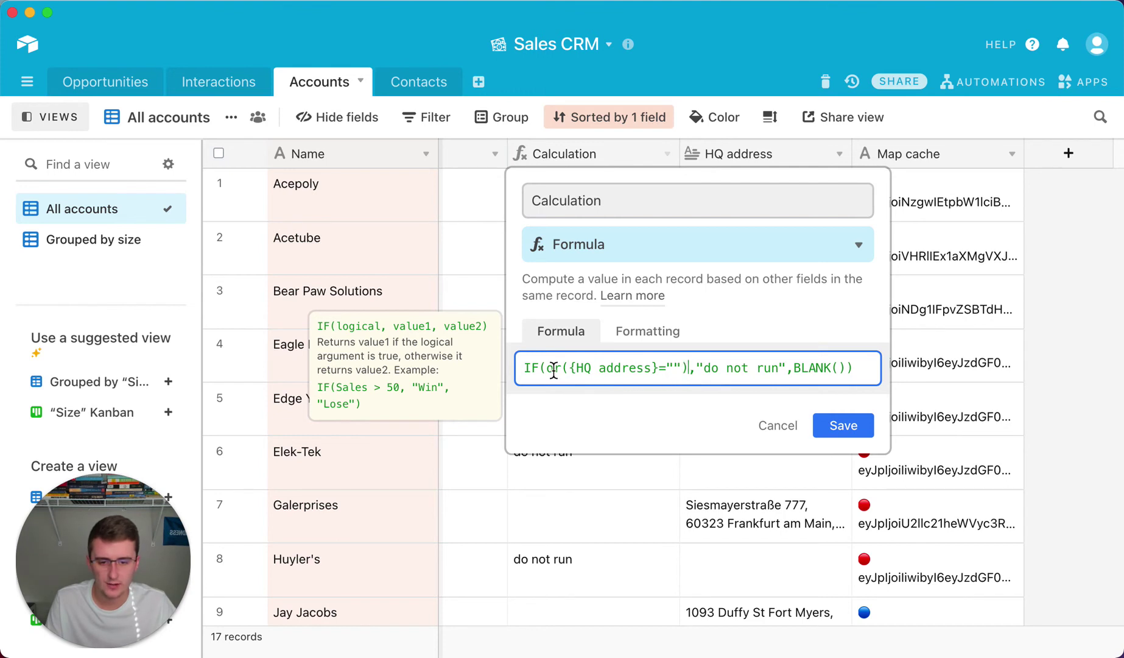
key(Left)
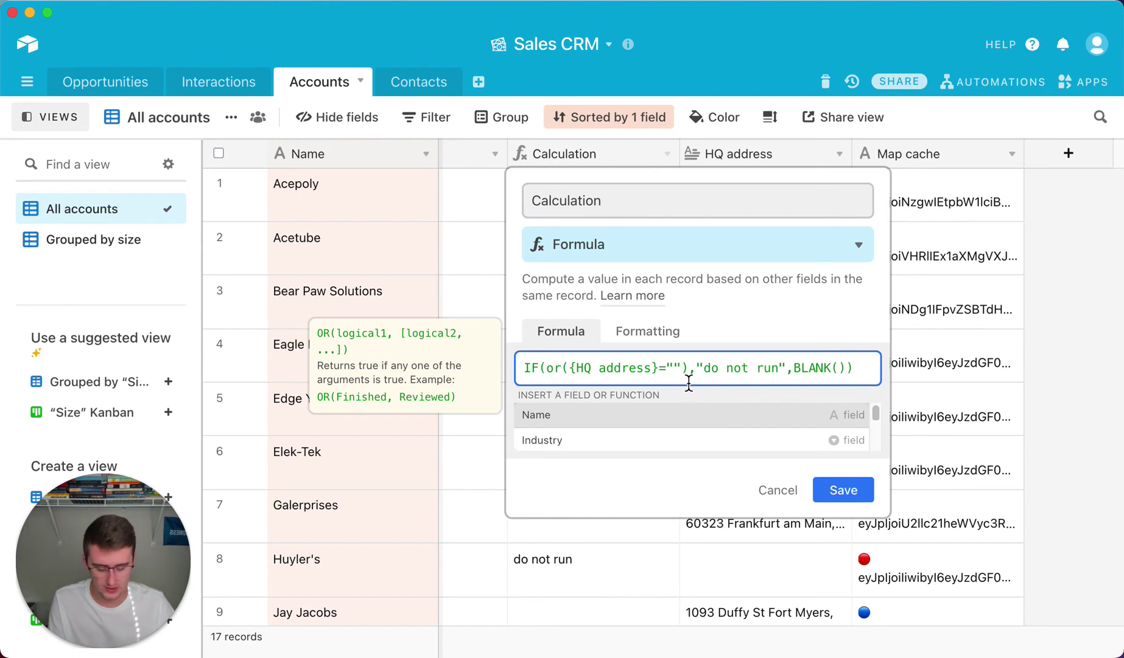
text(,)
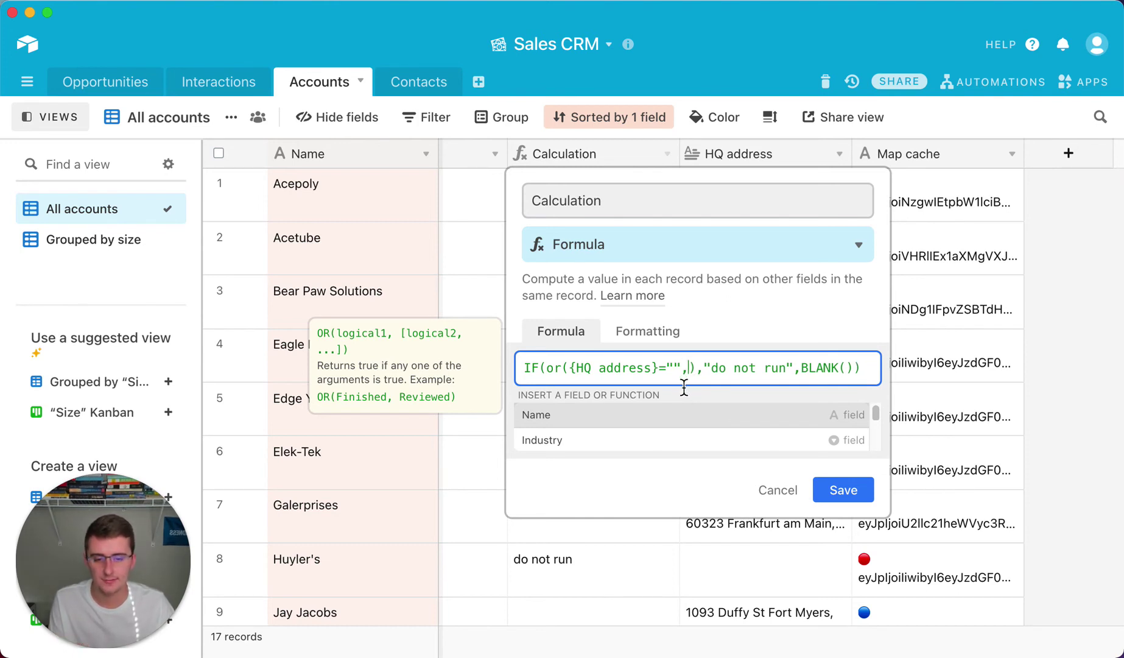
- Add Name="", Industry=BLANK() and Size="" checks inside the OR condition
click(586, 417)
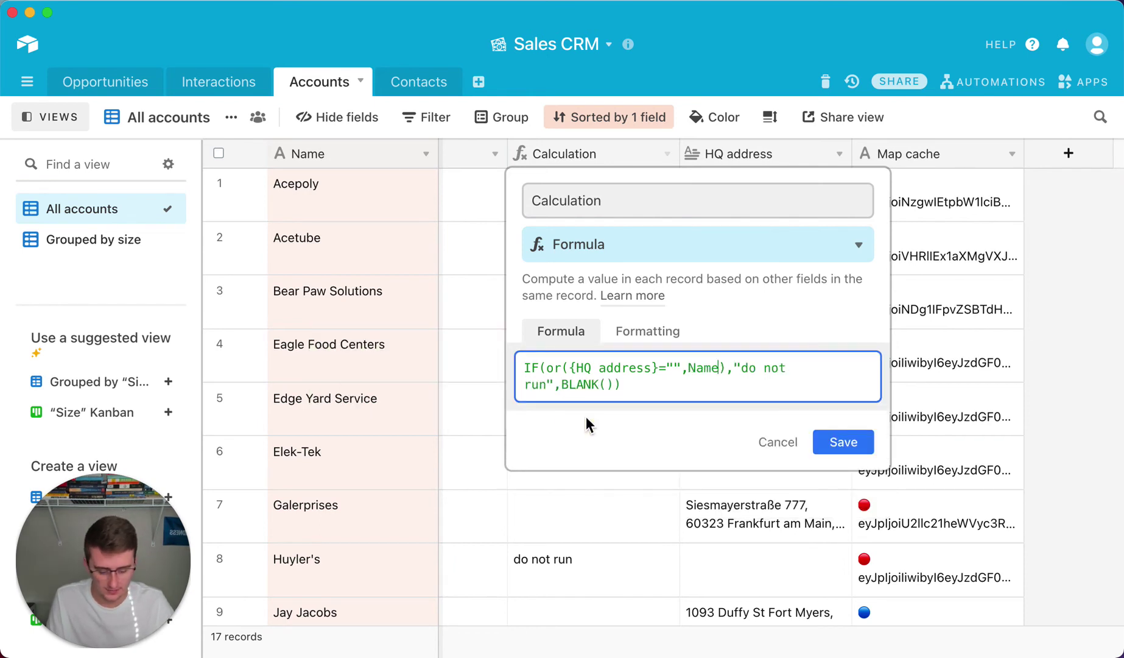
text(="")
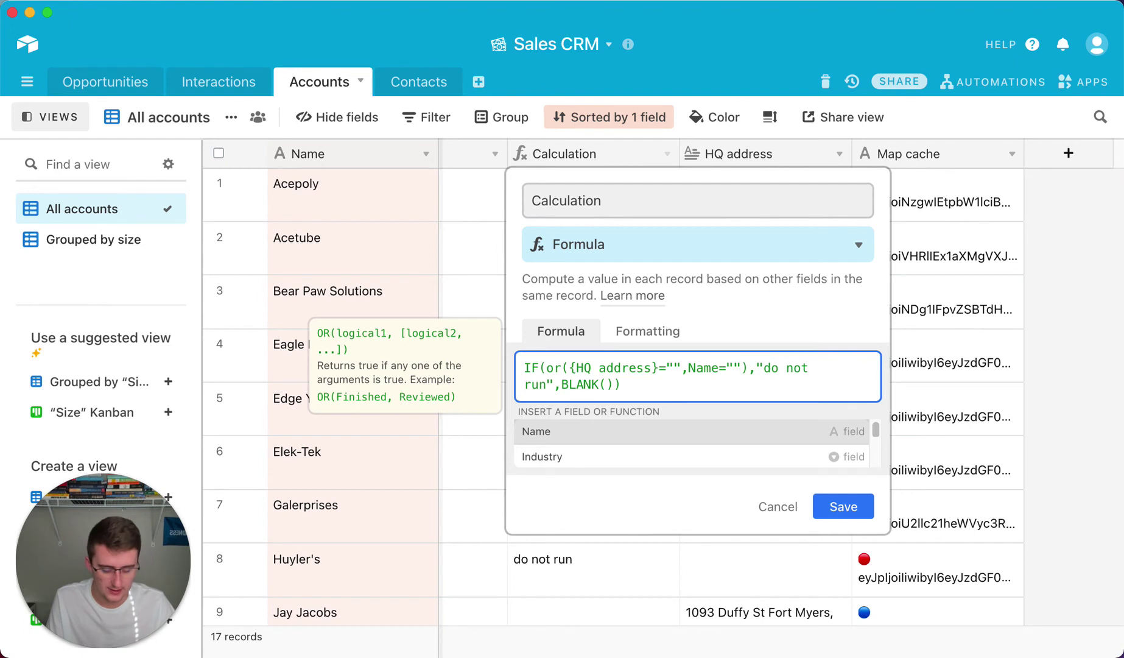
text(,)
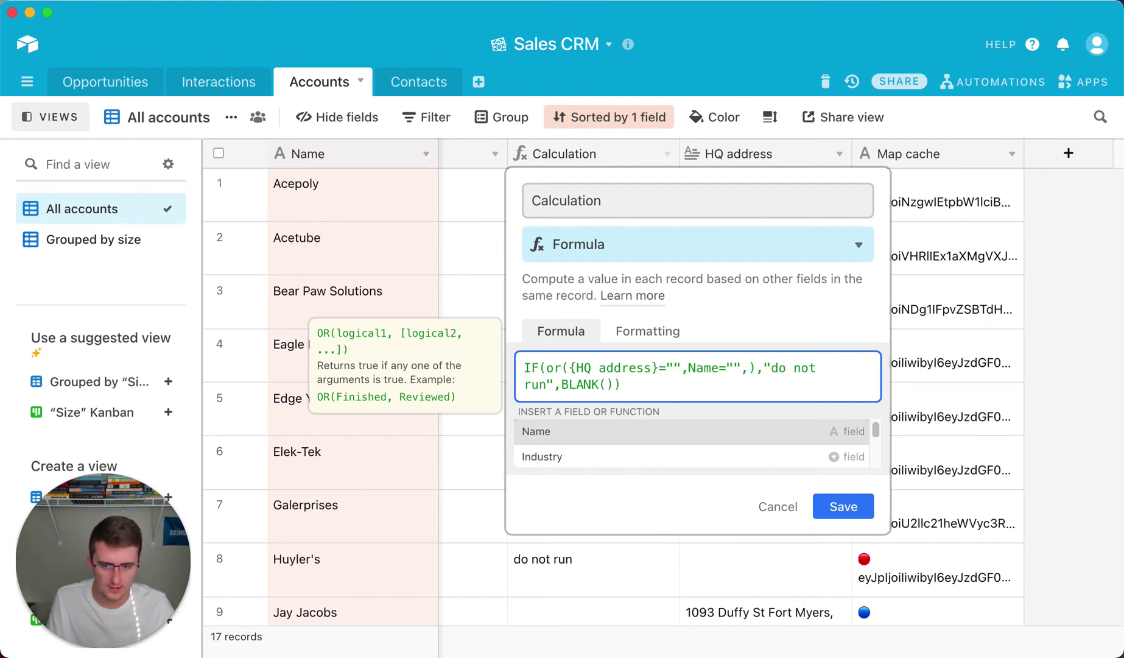
text(ind)
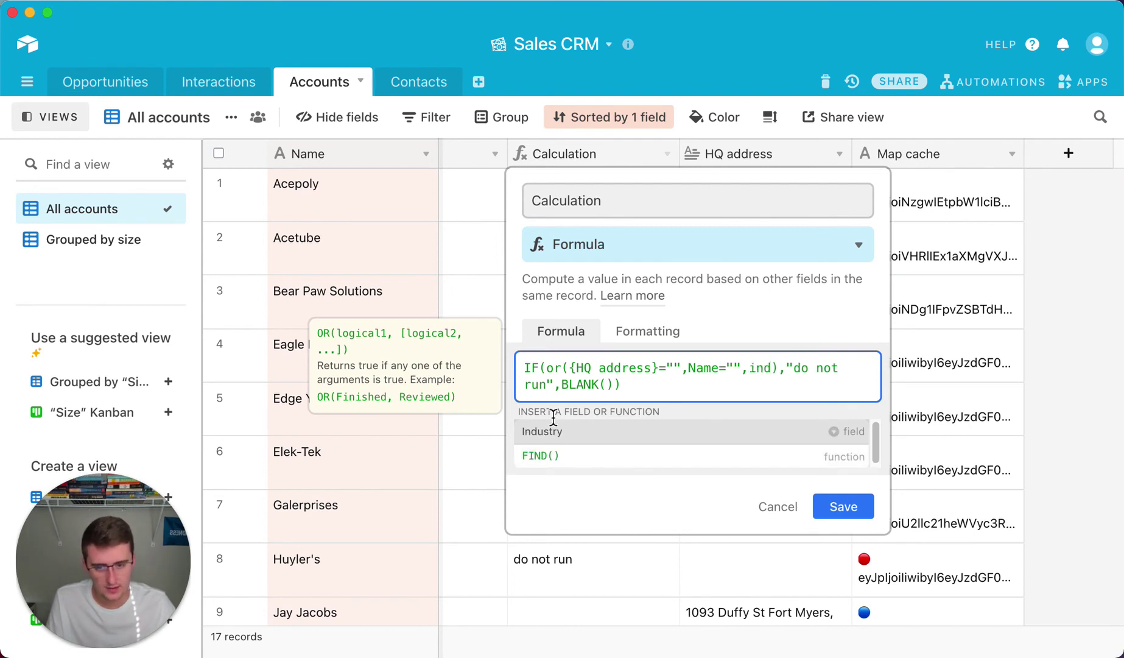
click(556, 440)
text(=b)
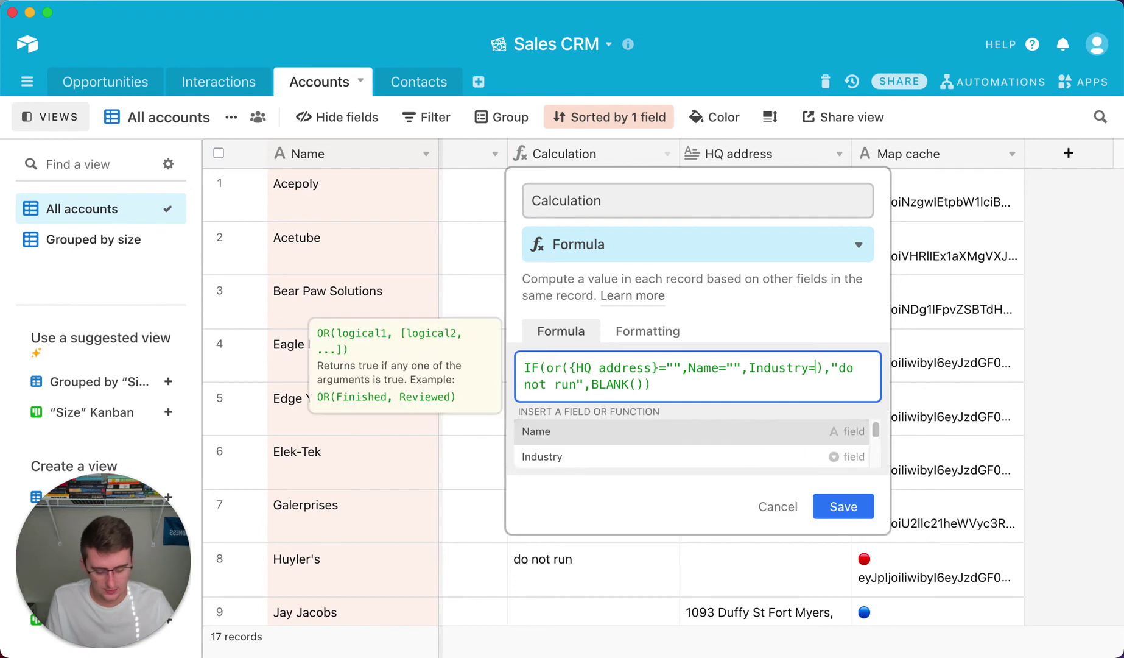
text(lank)
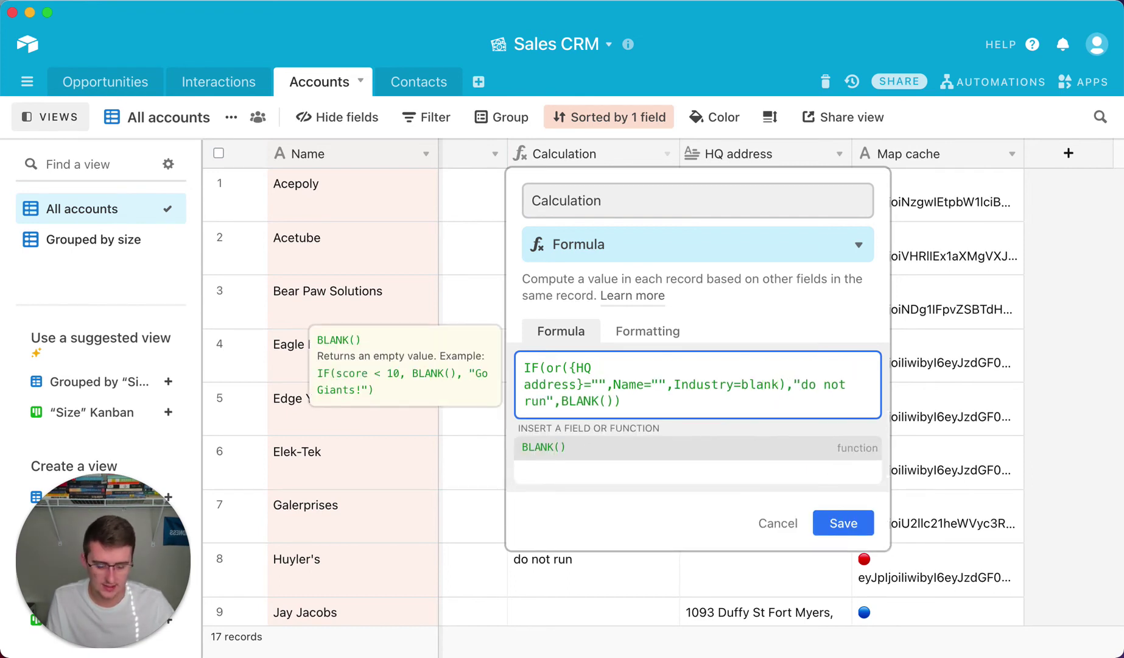
text((),)
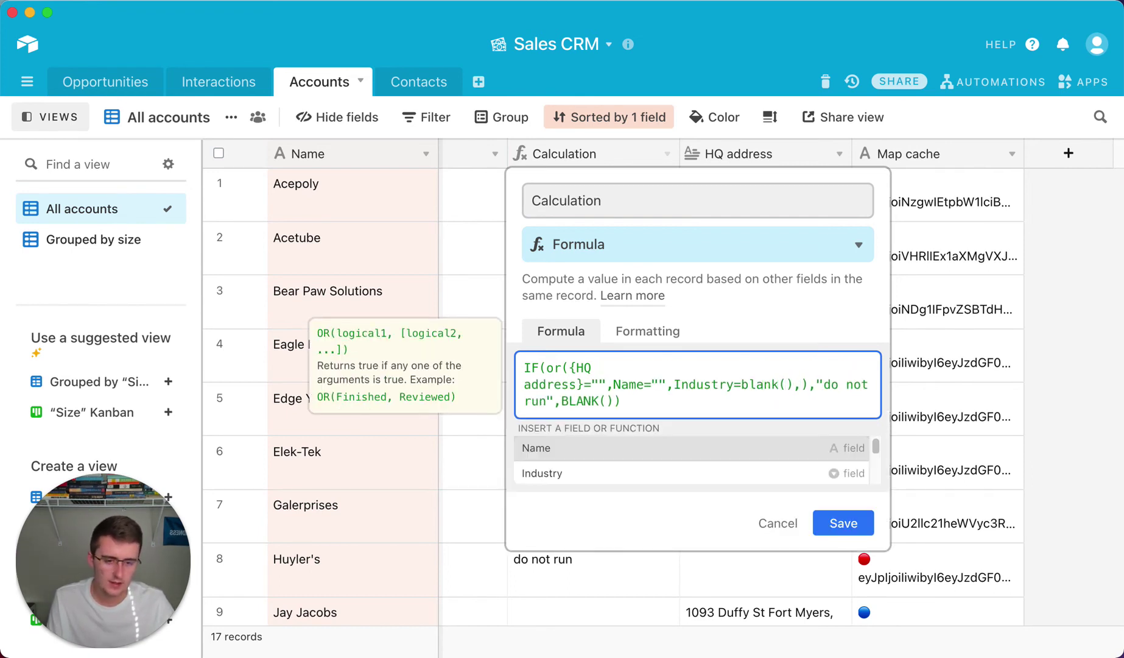
scroll(575, 472, down, 1)
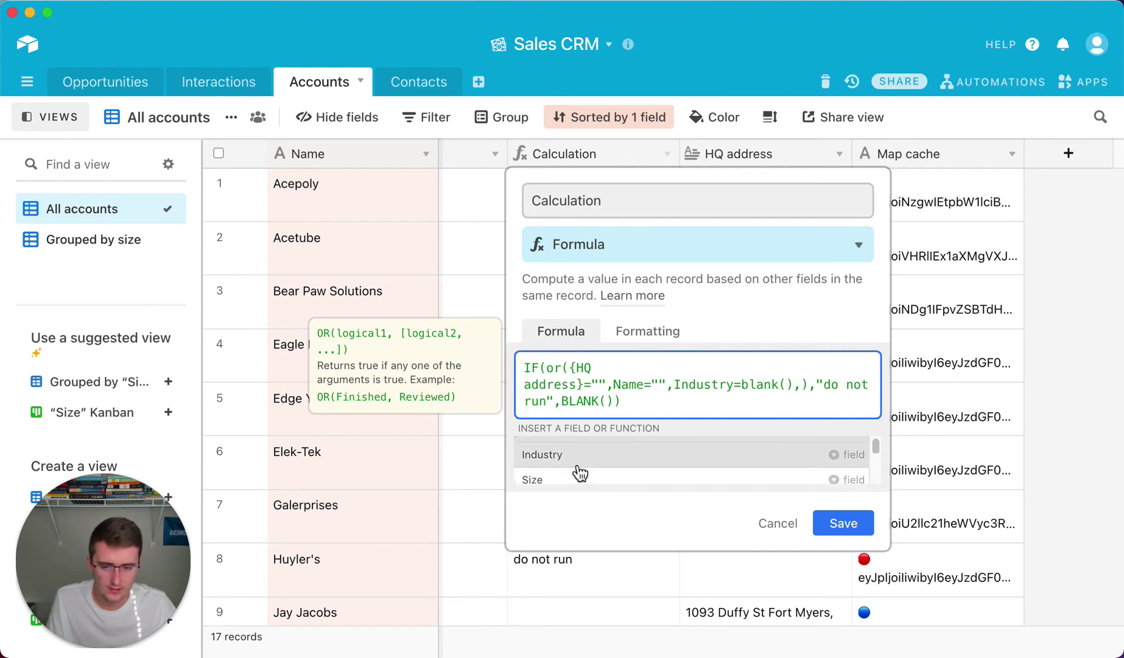
click(571, 480)
text(="")
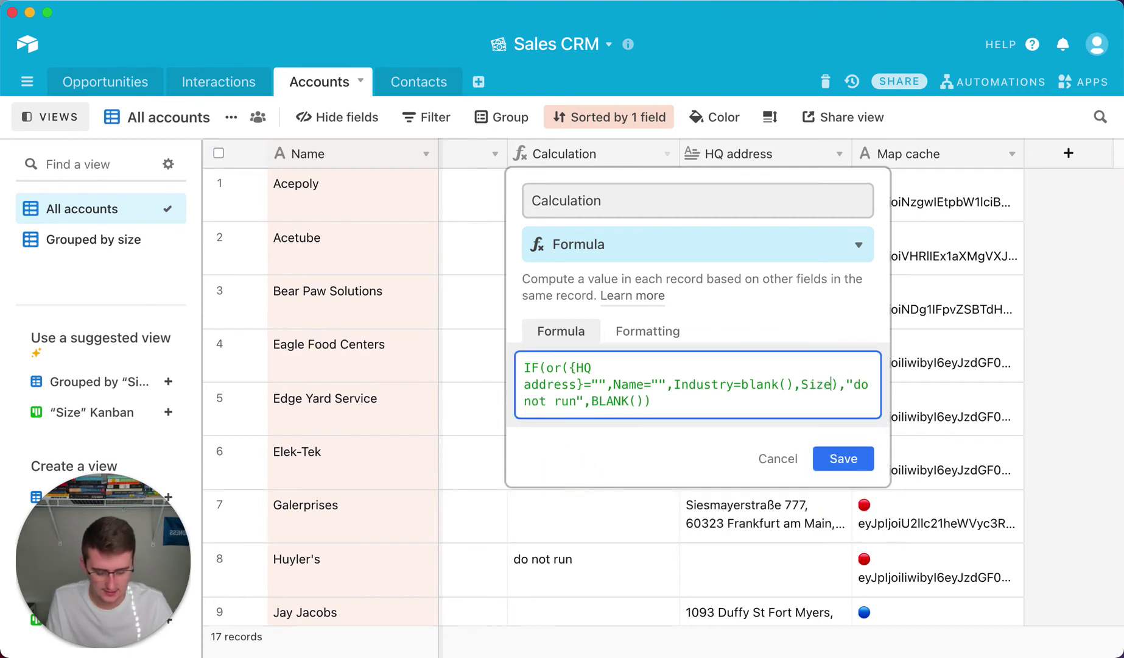
text(,)
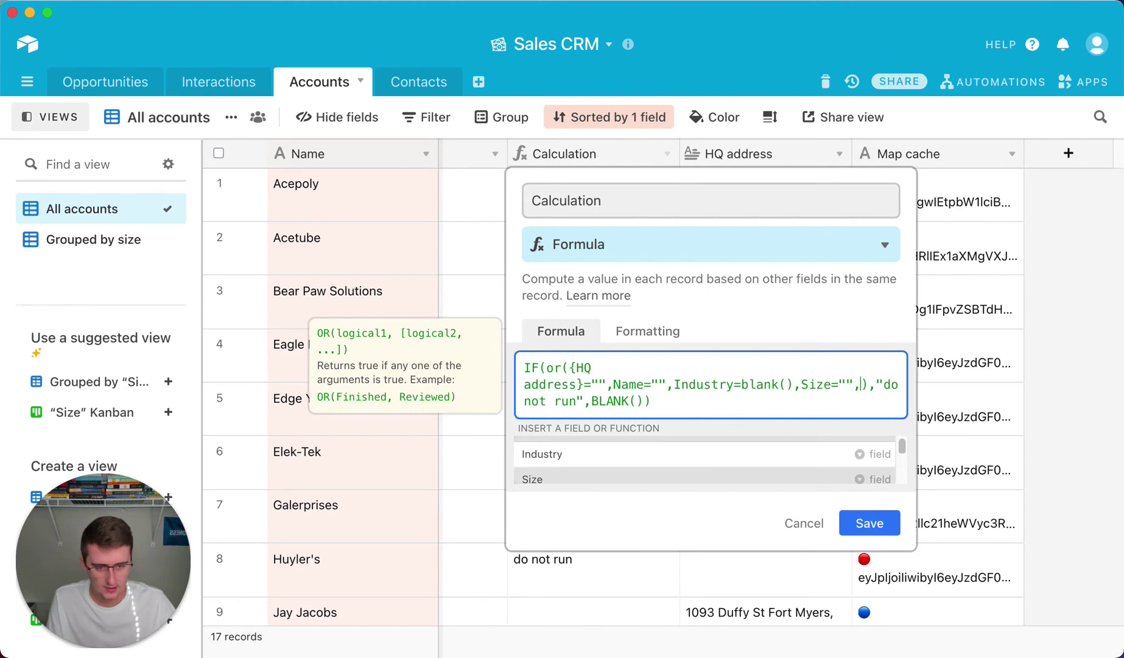
- Add a Company website="" check to the OR and save the formula
scroll(573, 463, down, 1)
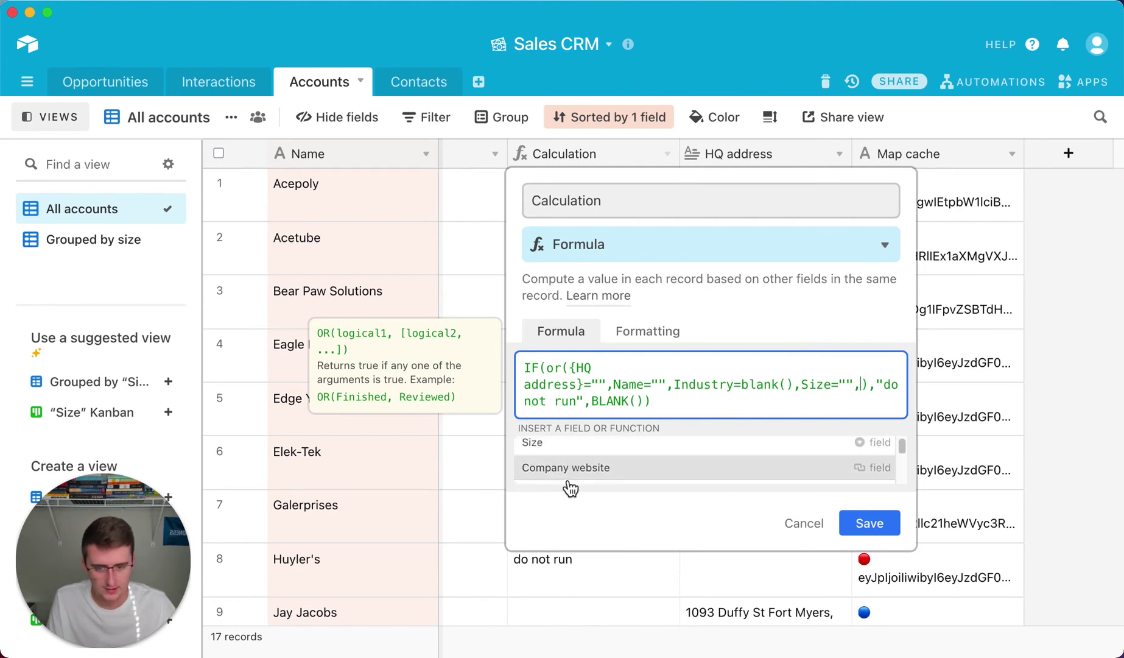
drag(572, 464, 571, 478)
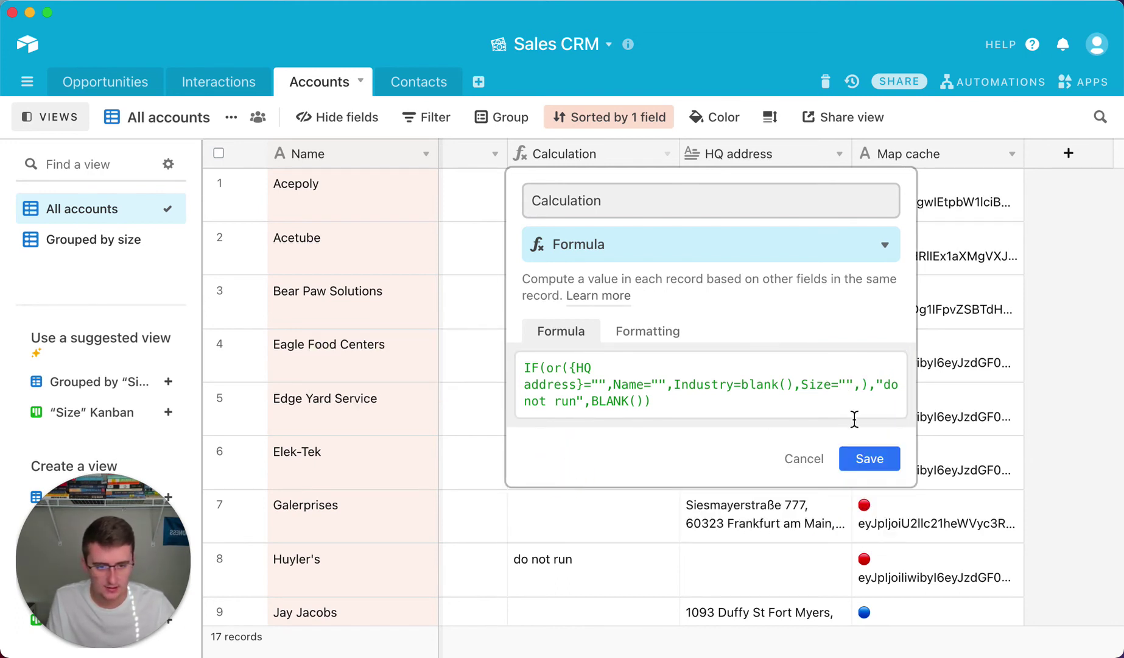
click(865, 386)
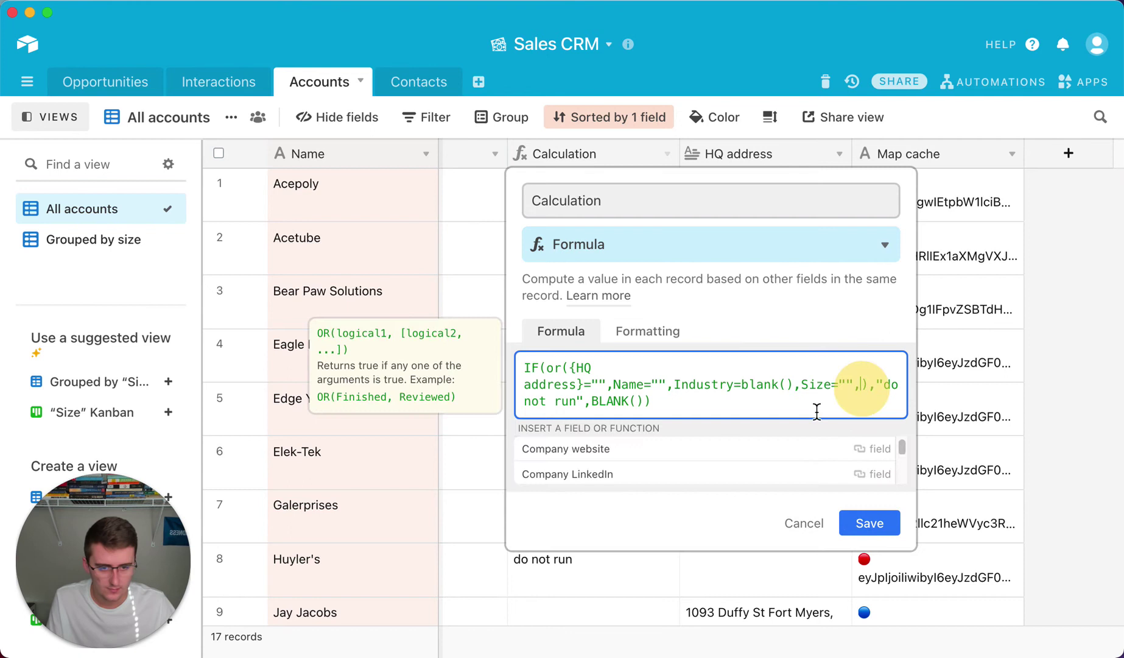
click(577, 452)
text(="")
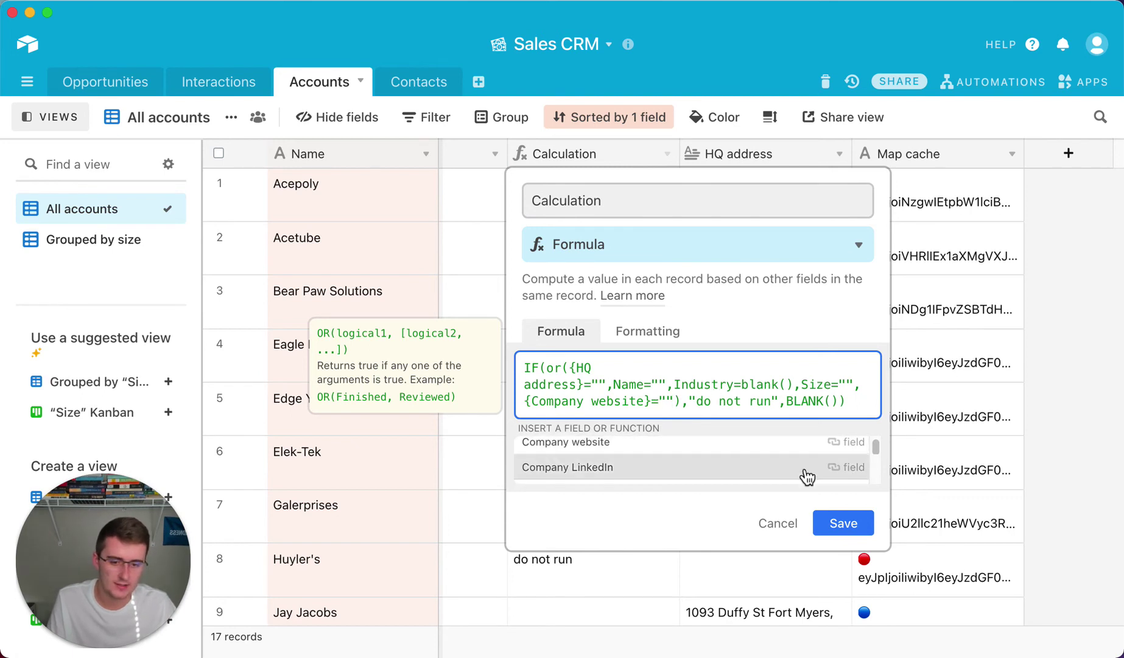
click(840, 524)
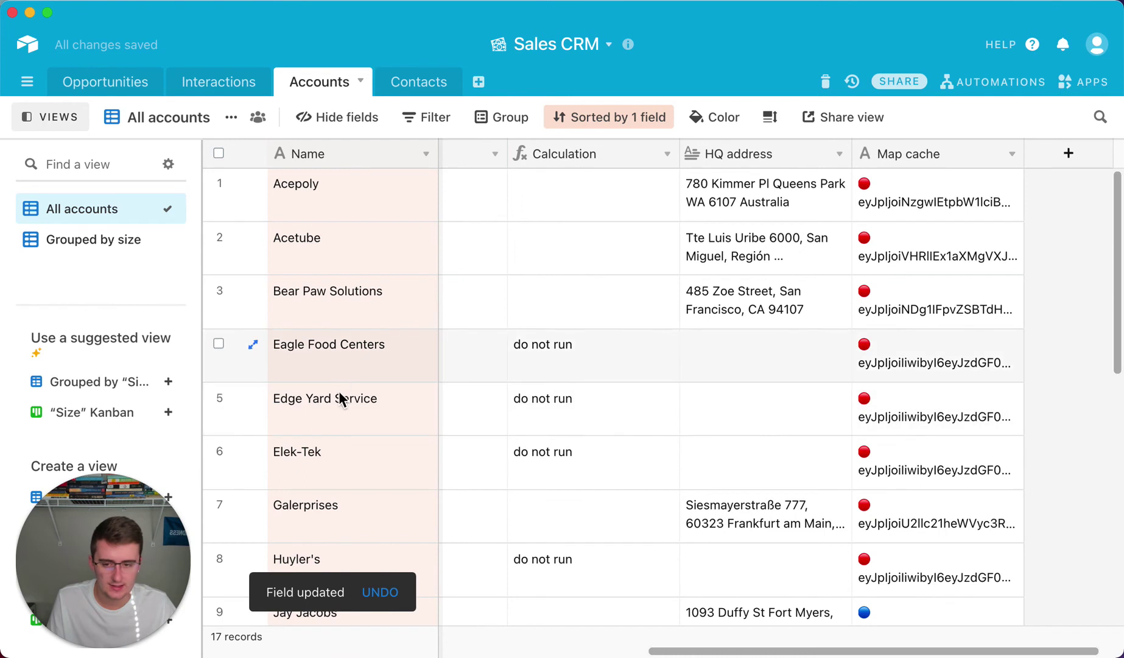
click(335, 244)
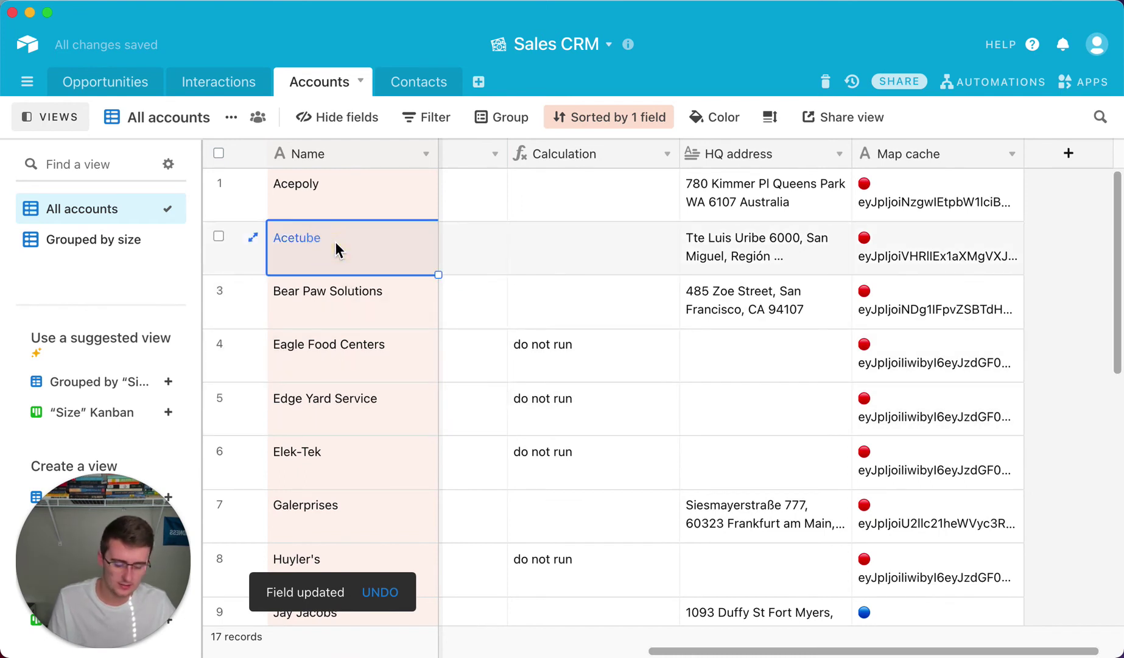
key(BackSpace)
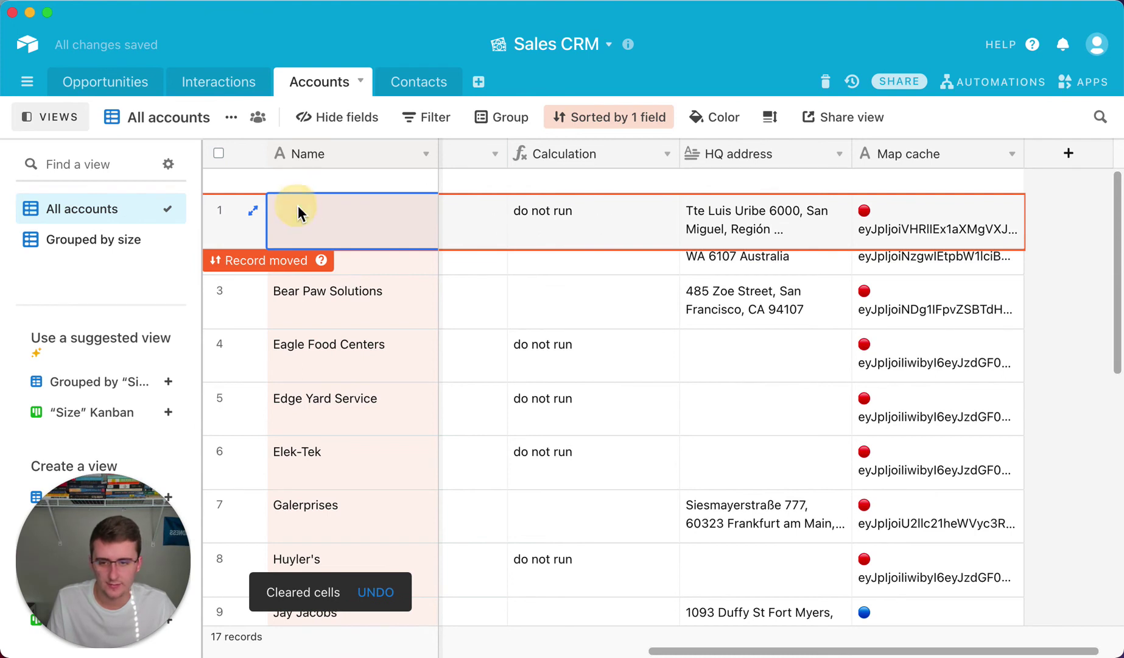
text(Ace)
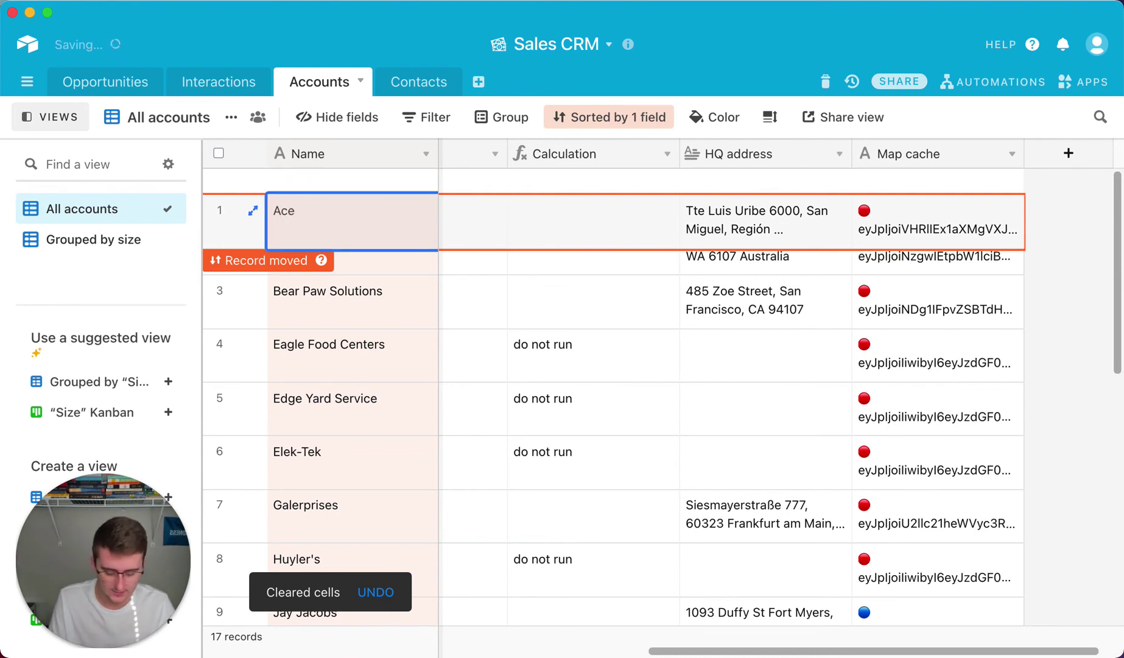
text(tube)
click(640, 332)
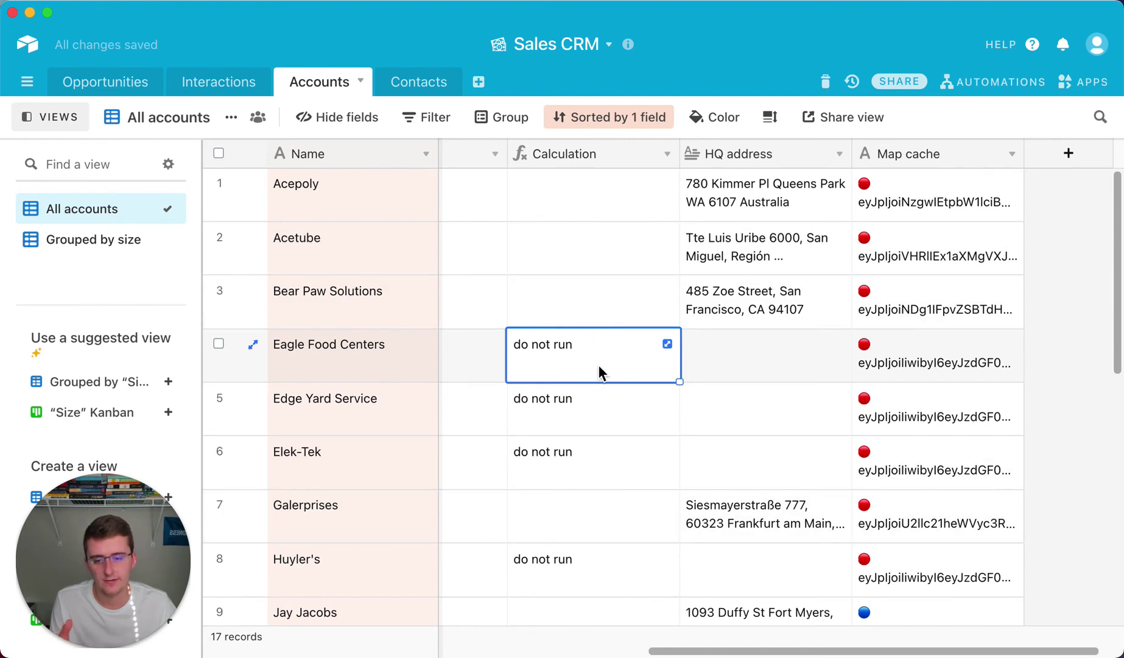
drag(798, 651, 773, 651)
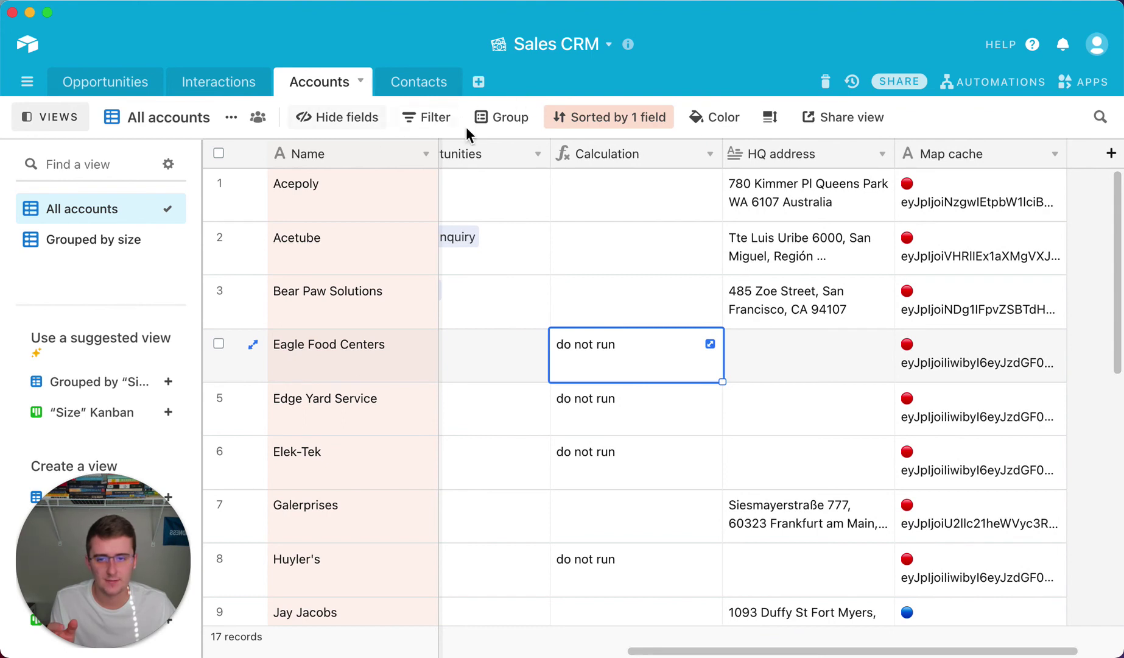
- Add a filter condition on the Calculation field in the All accounts view
click(422, 122)
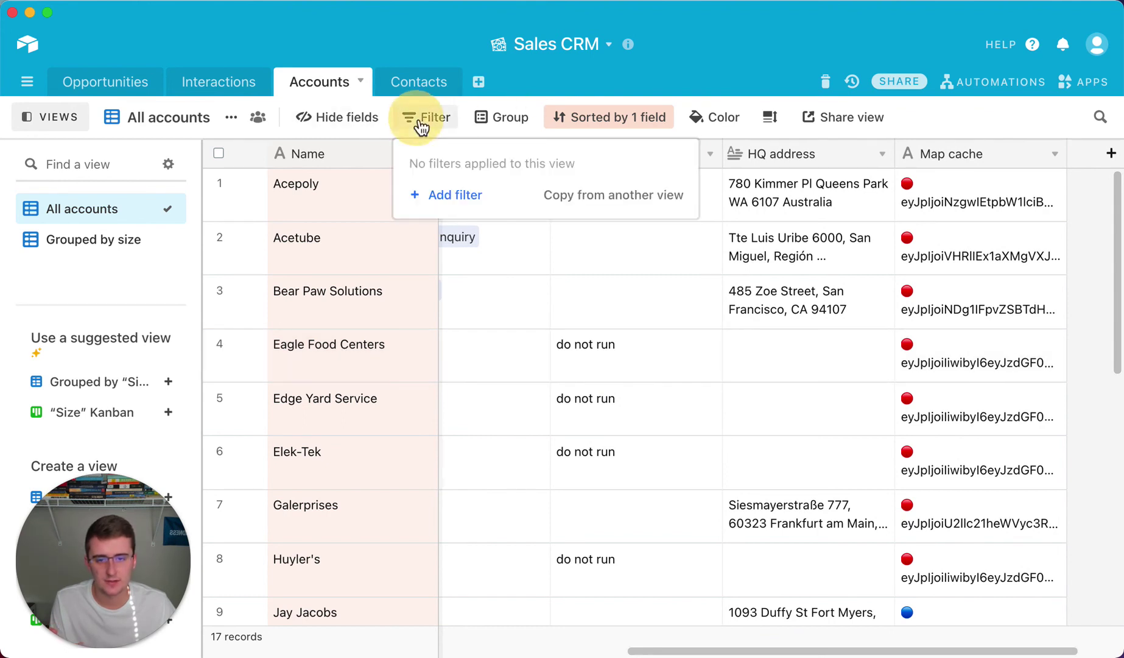
click(438, 204)
click(530, 161)
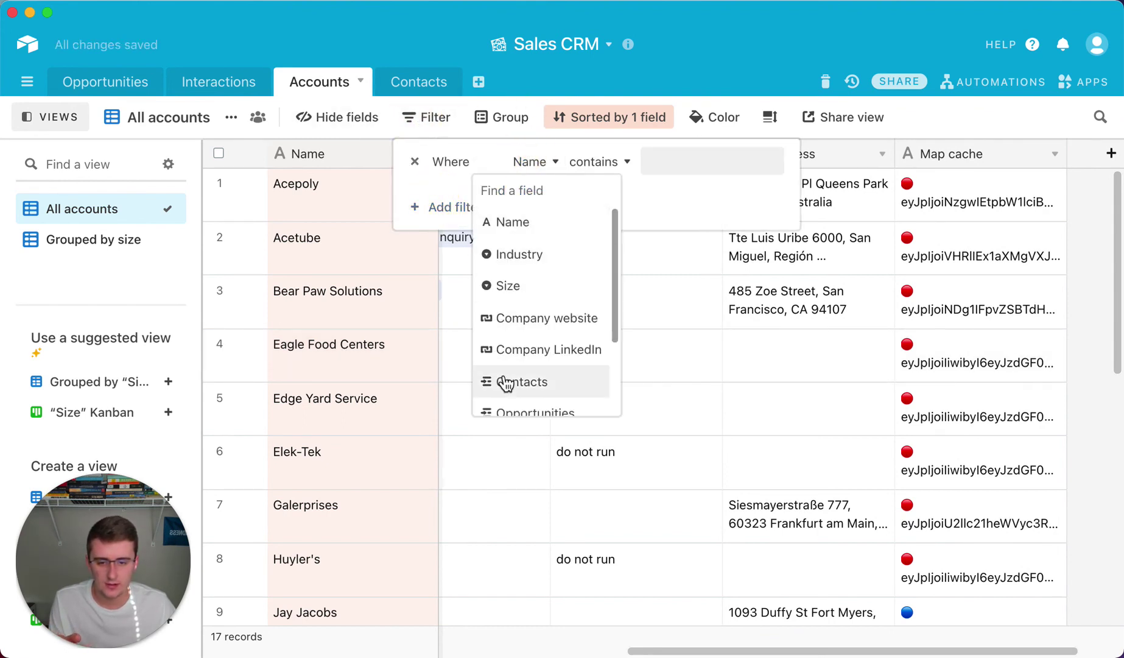
scroll(505, 383, down, 4)
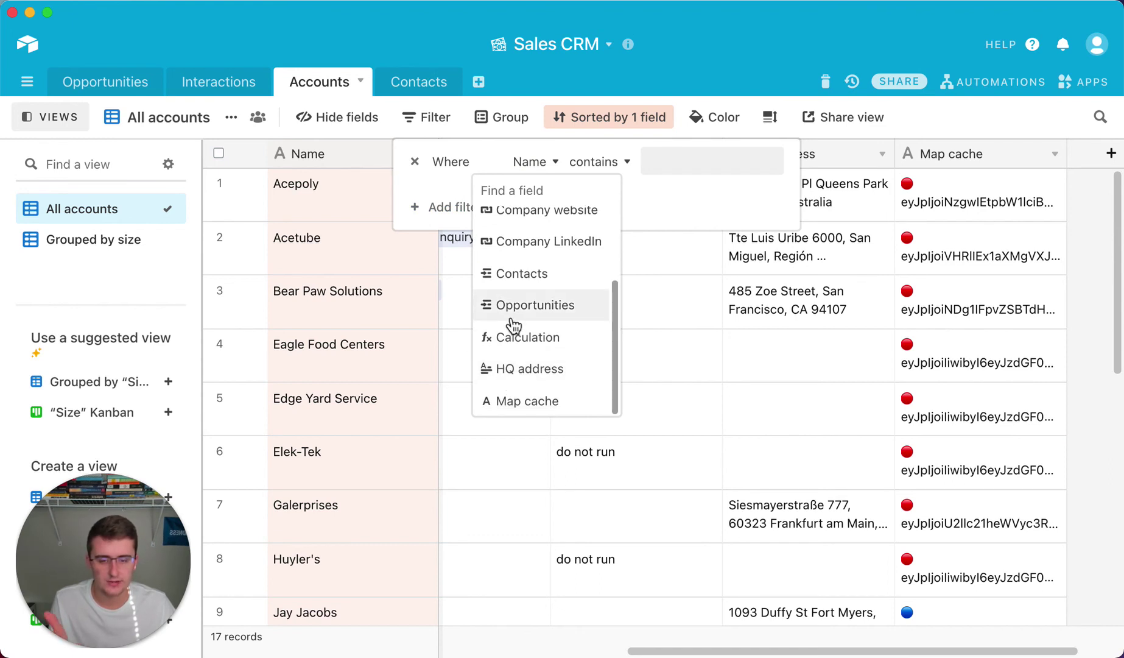
scroll(513, 325, up, 4)
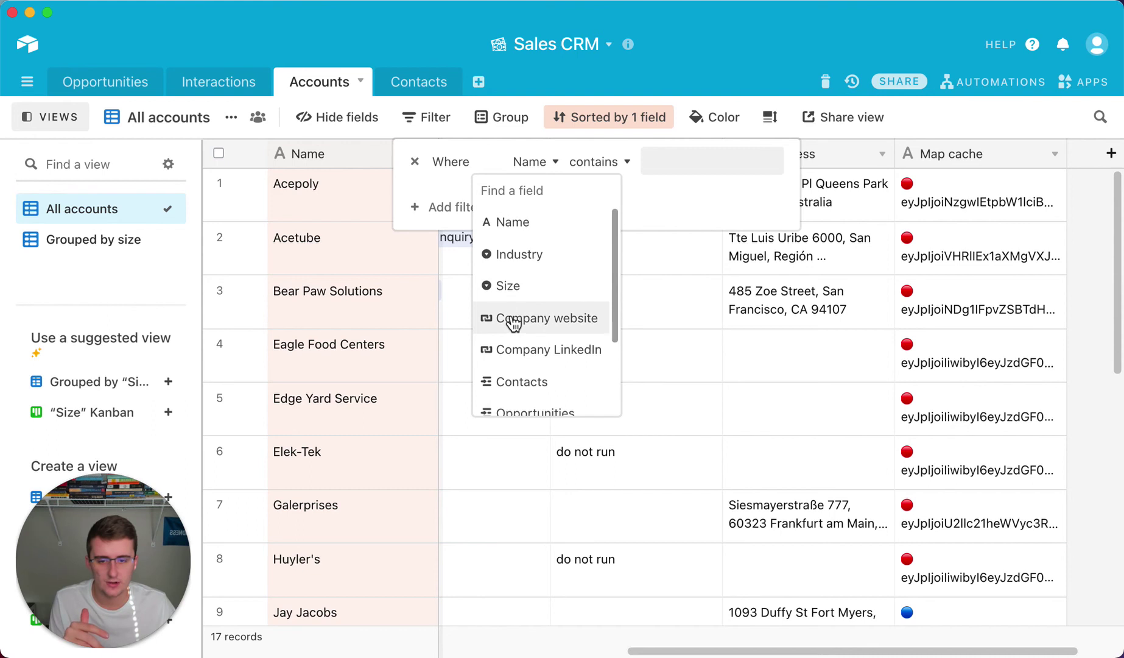
scroll(609, 351, down, 4)
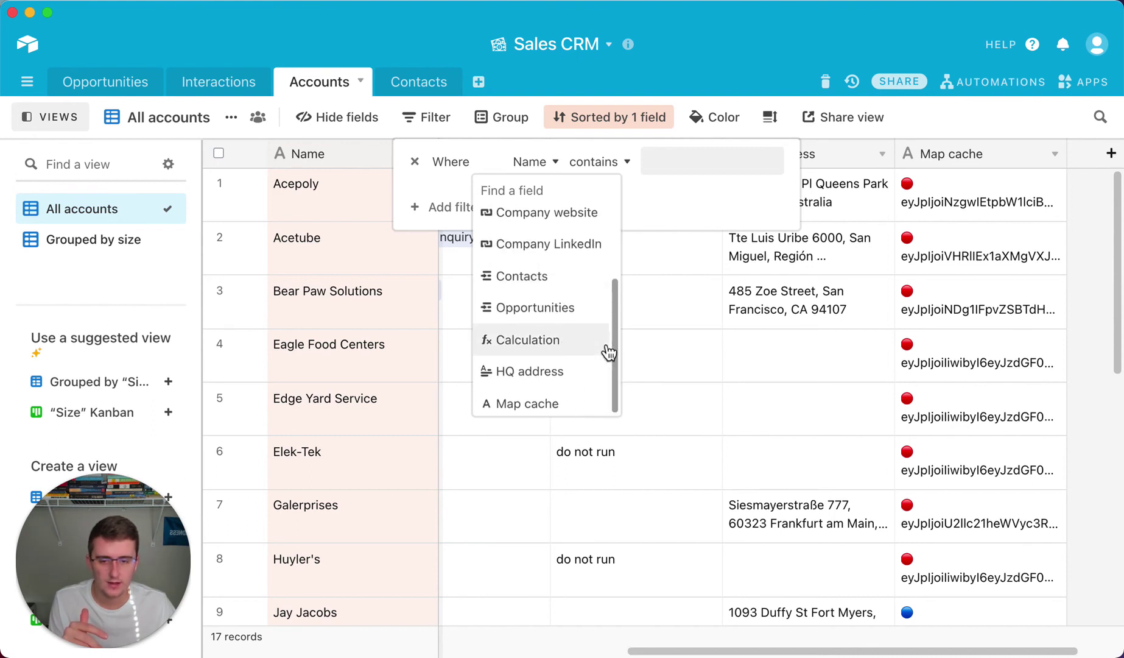
click(566, 356)
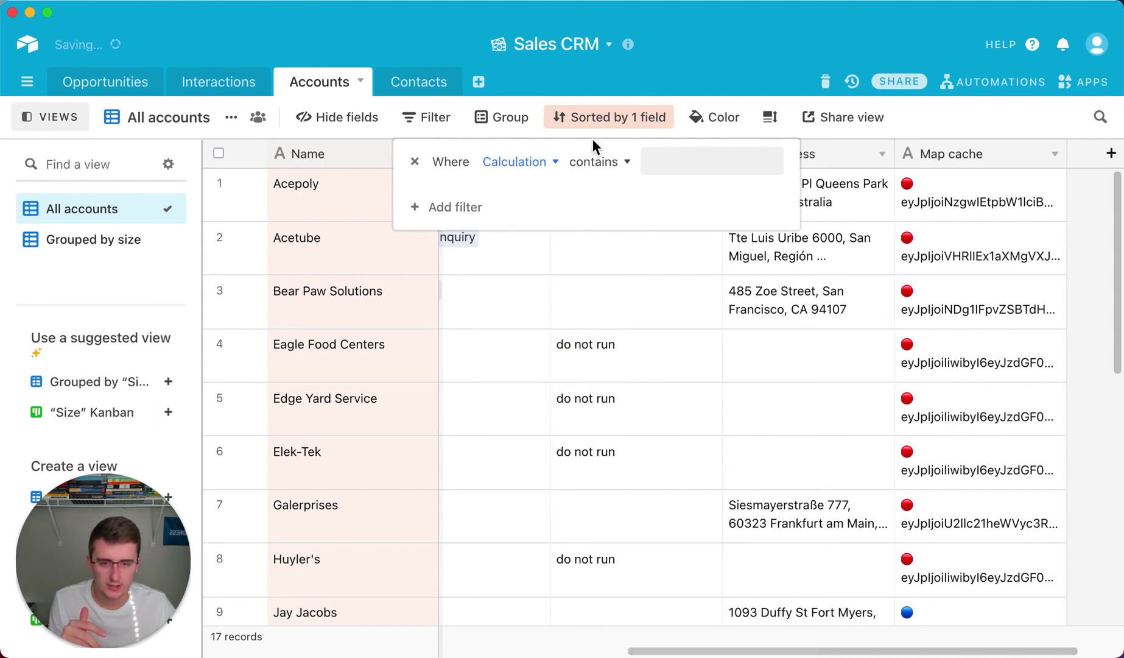
- Set the Calculation filter to 'is empty', leaving the 10 complete accounts
click(594, 159)
click(600, 378)
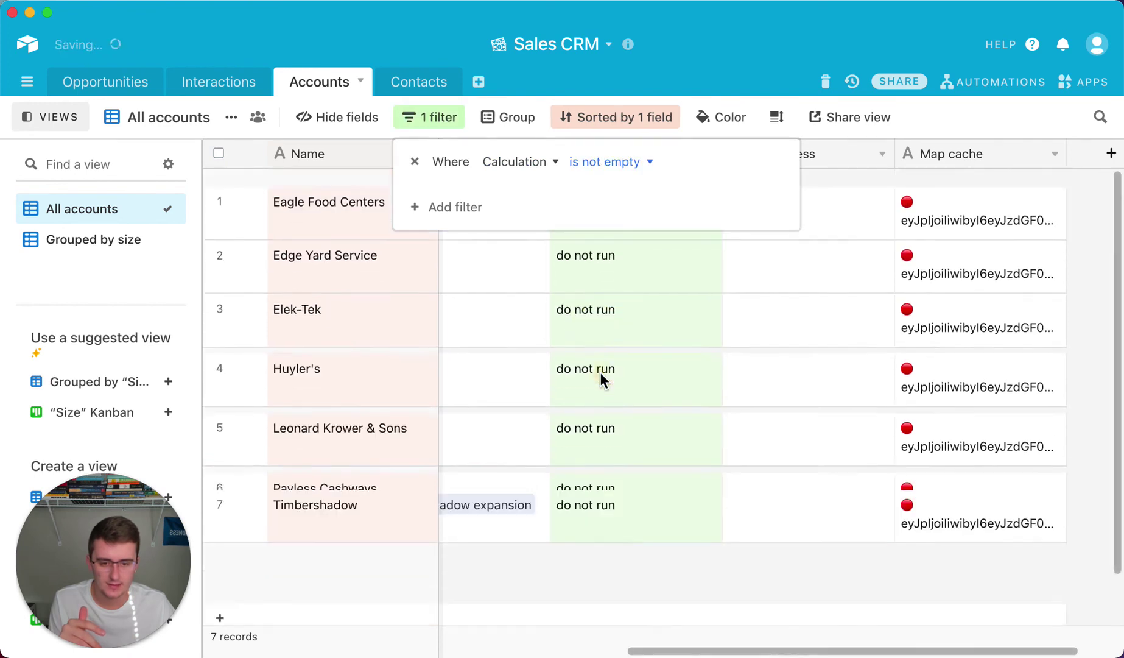
click(611, 173)
click(603, 349)
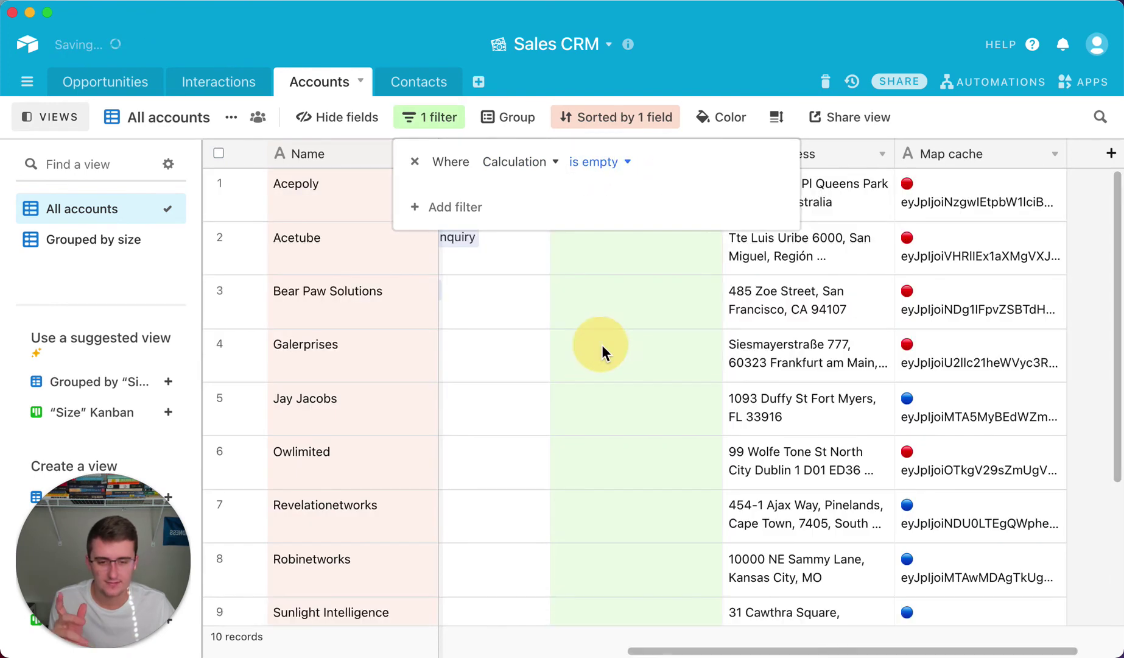
click(588, 329)
scroll(585, 379, down, 5)
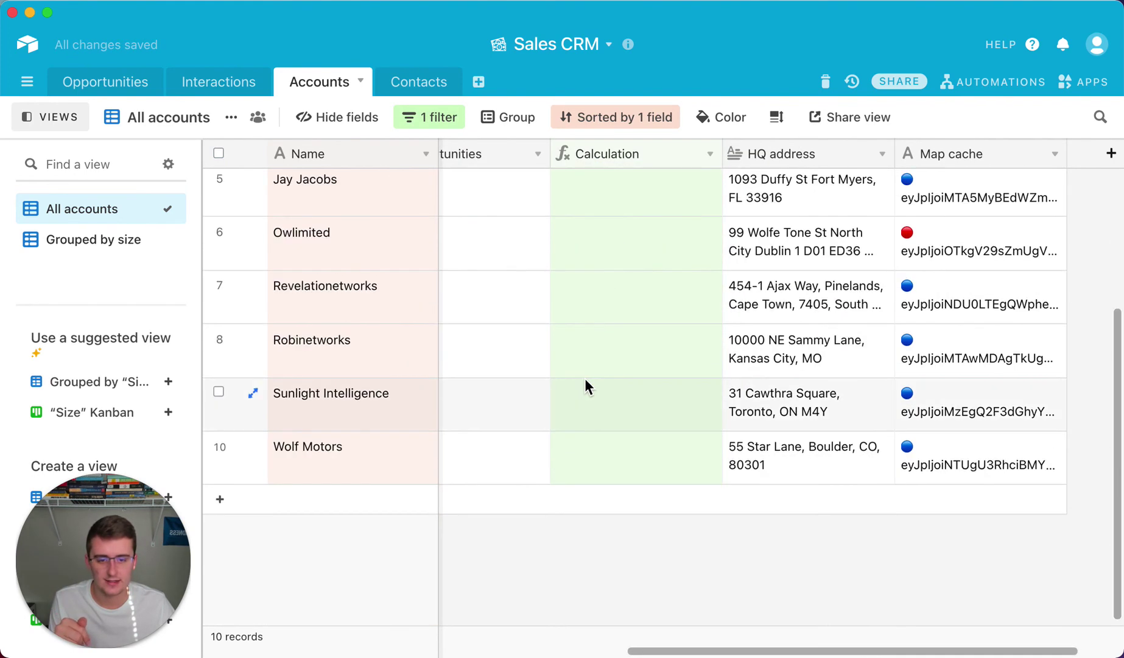
scroll(585, 379, up, 5)
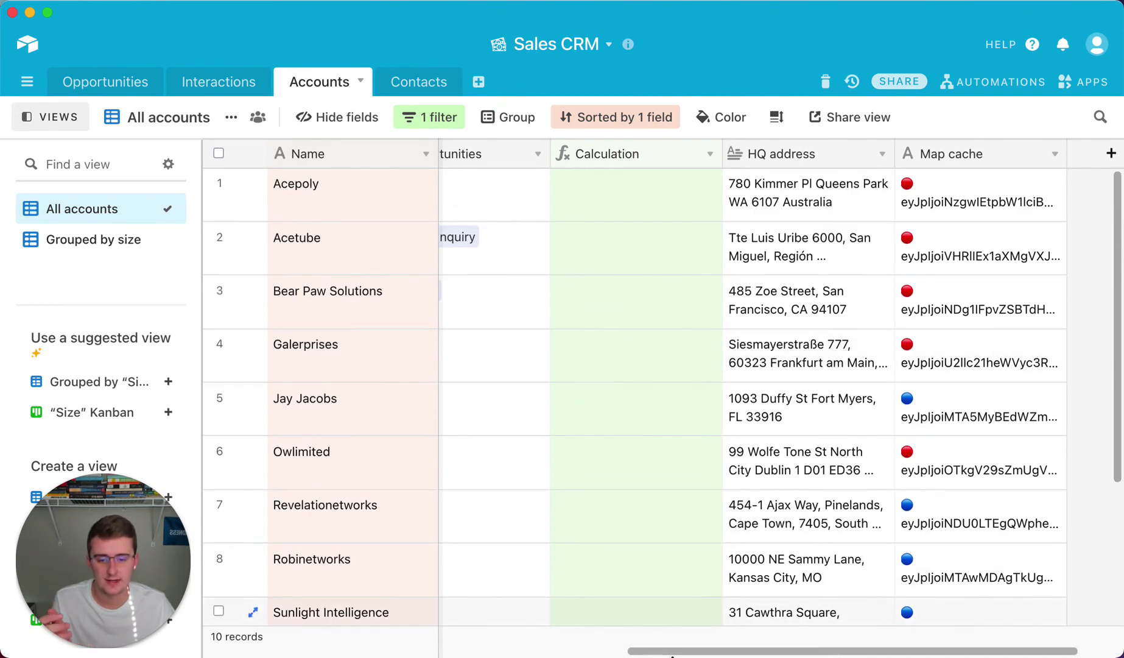
drag(702, 650, 653, 648)
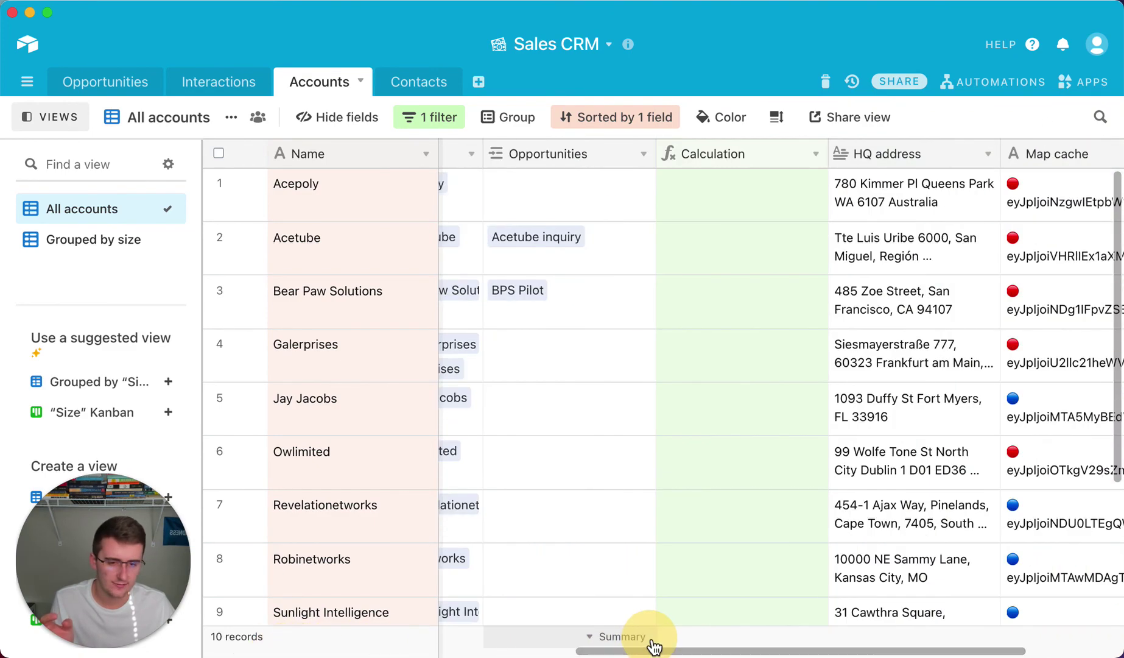
- Replace the Calculation formula's OR(...) condition with {HQ address}=blank()
click(816, 154)
click(804, 184)
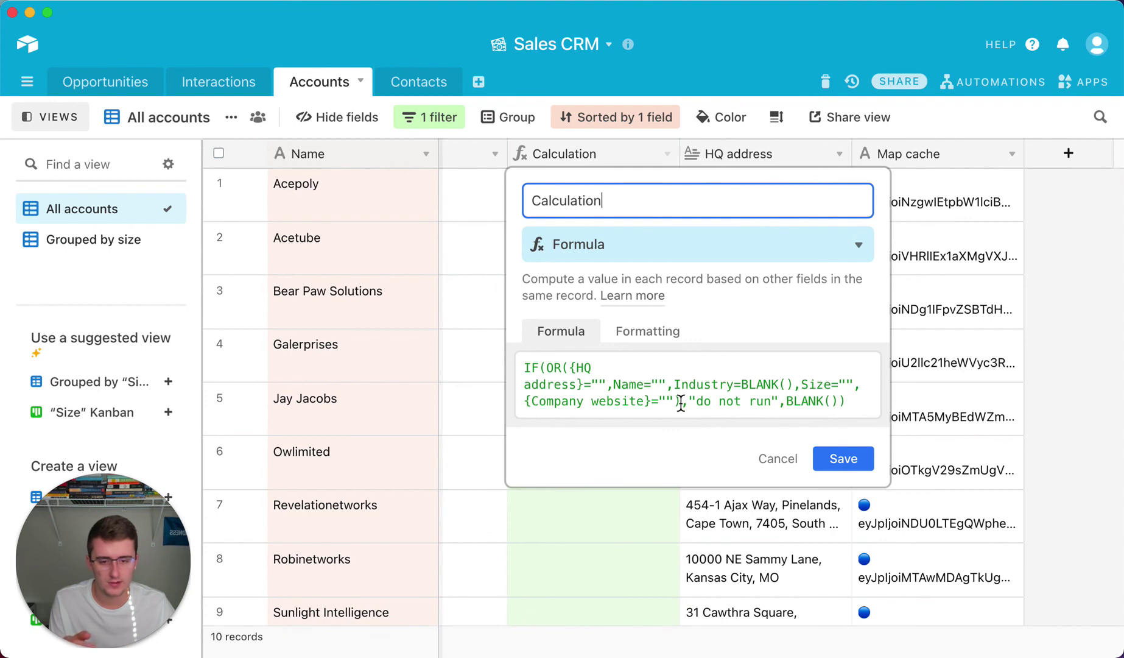
drag(680, 403, 547, 372)
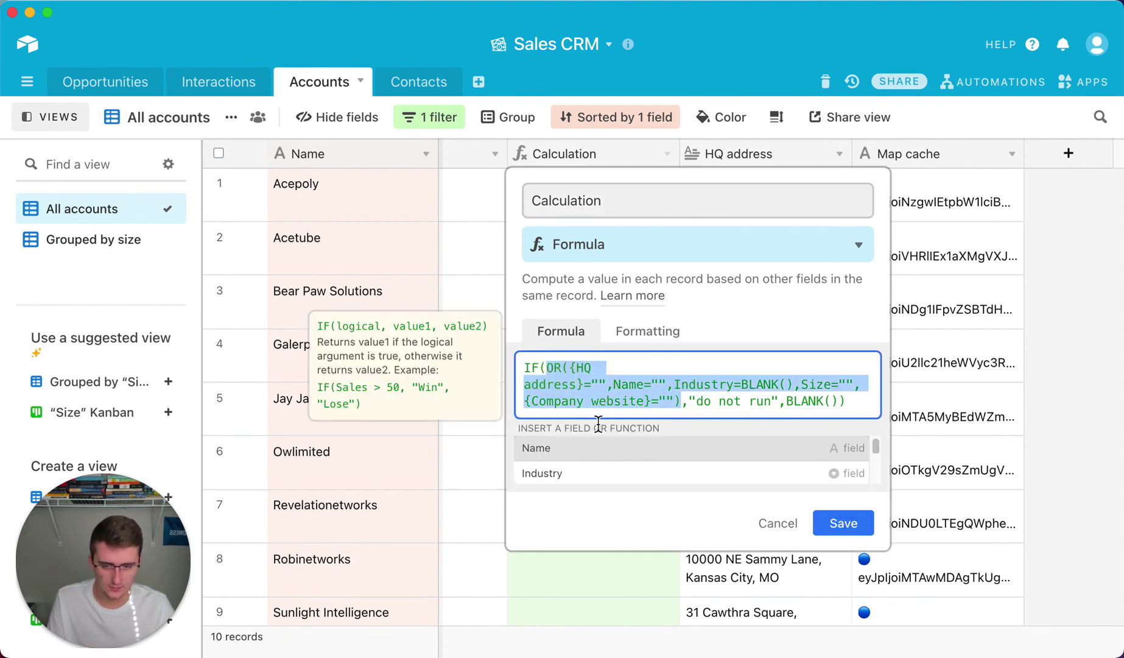
text(hq)
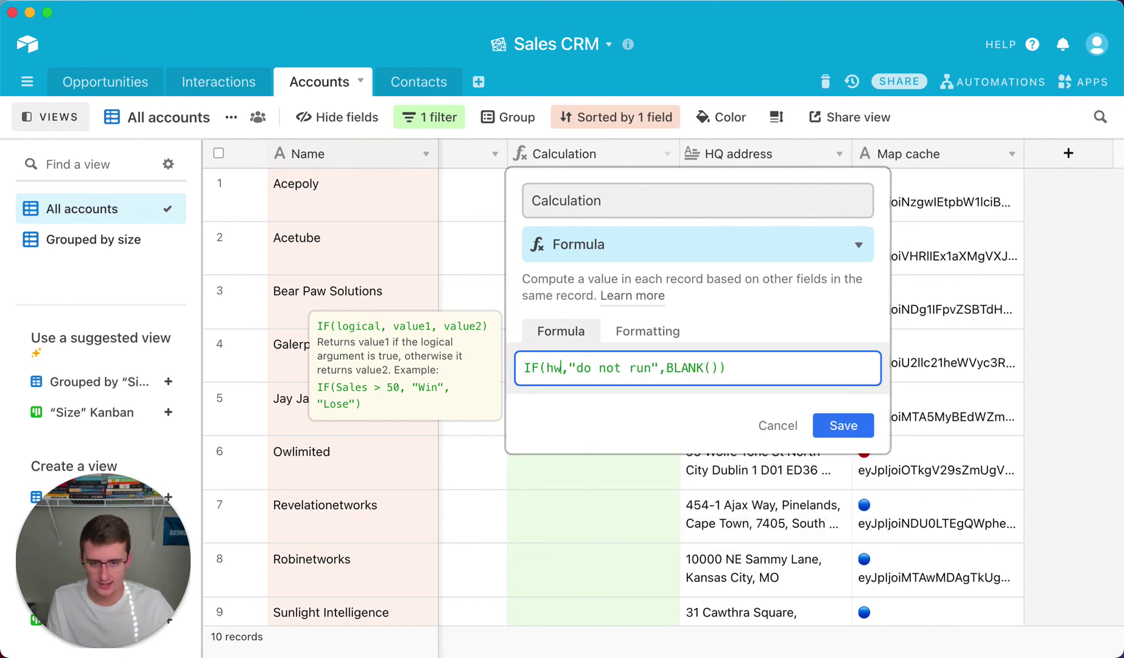
click(606, 411)
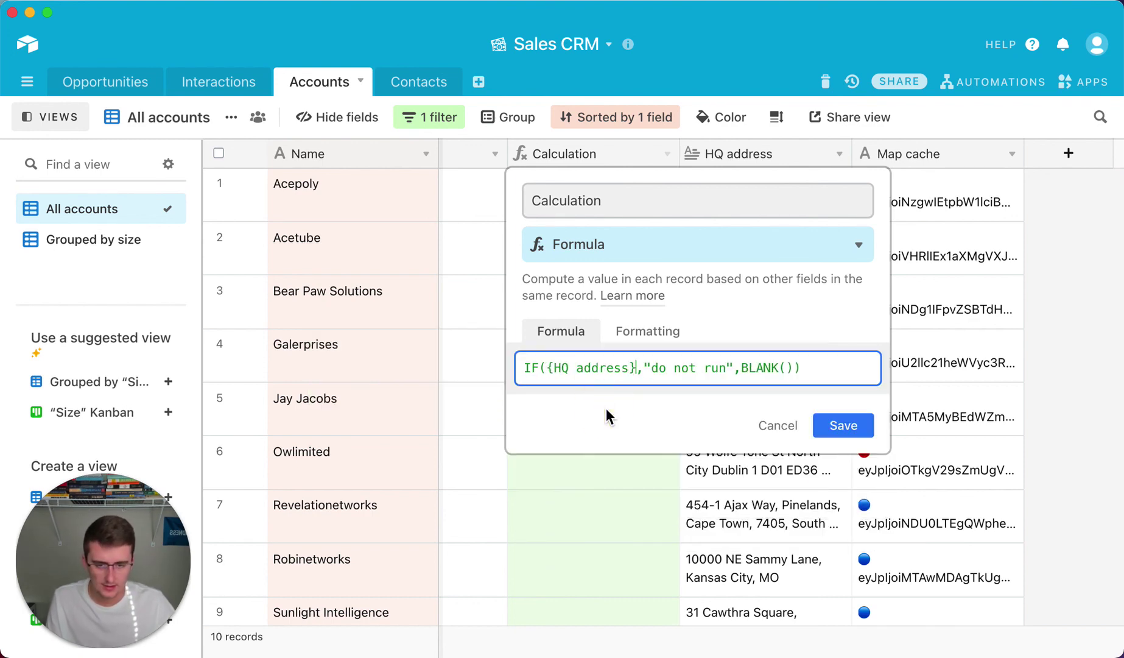
text(=blank())
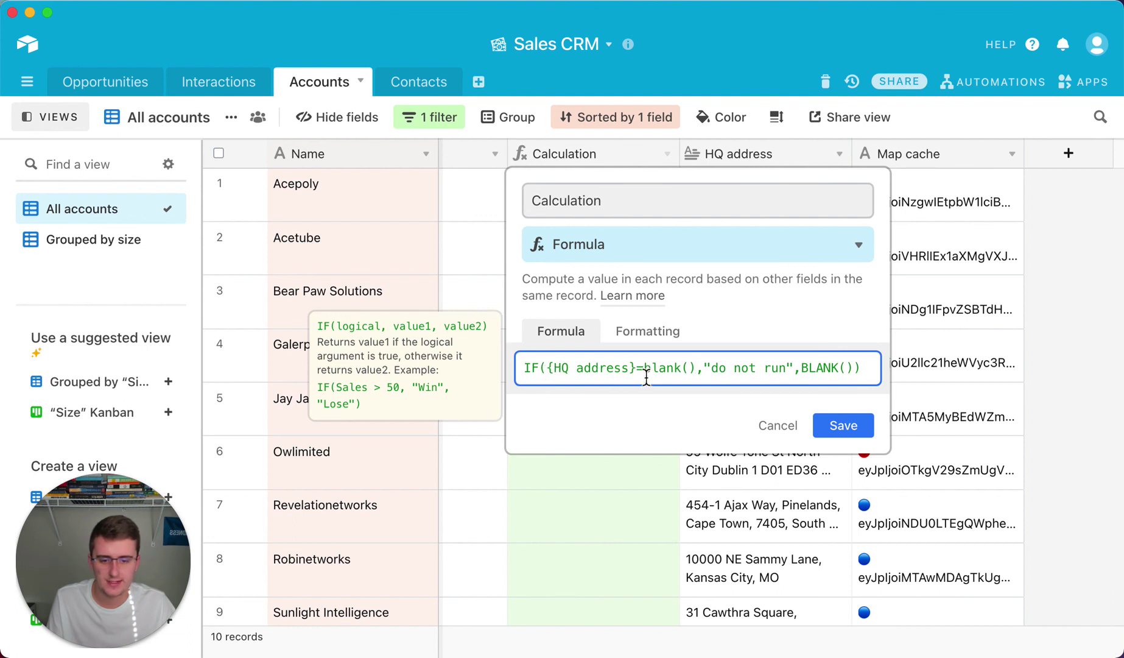
click(690, 371)
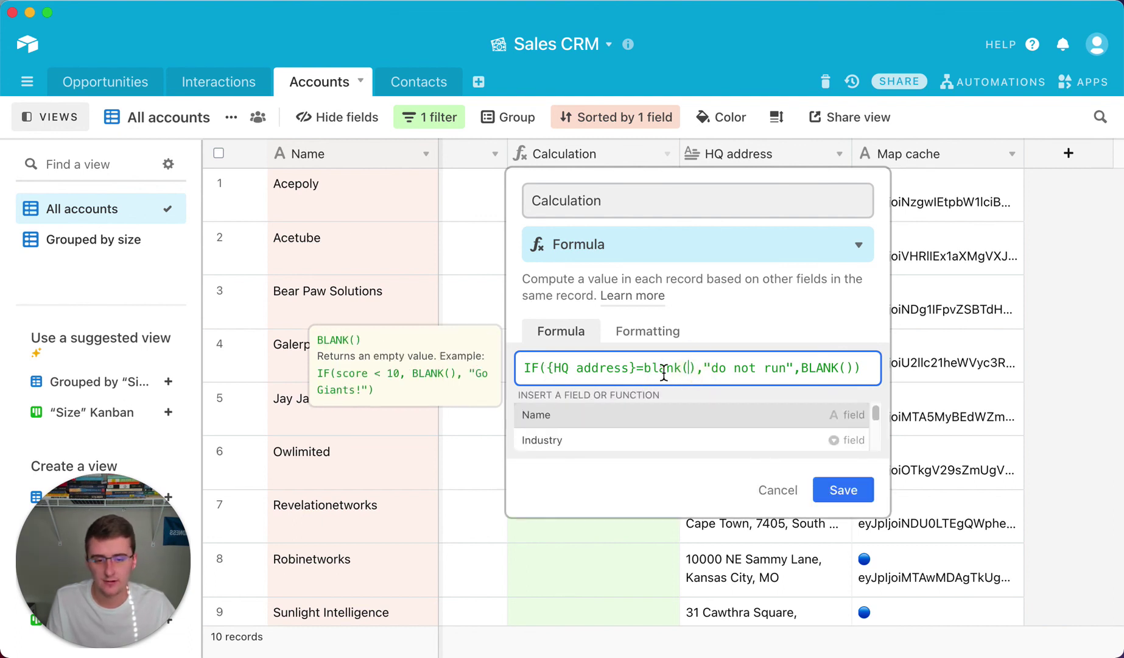
click(663, 370)
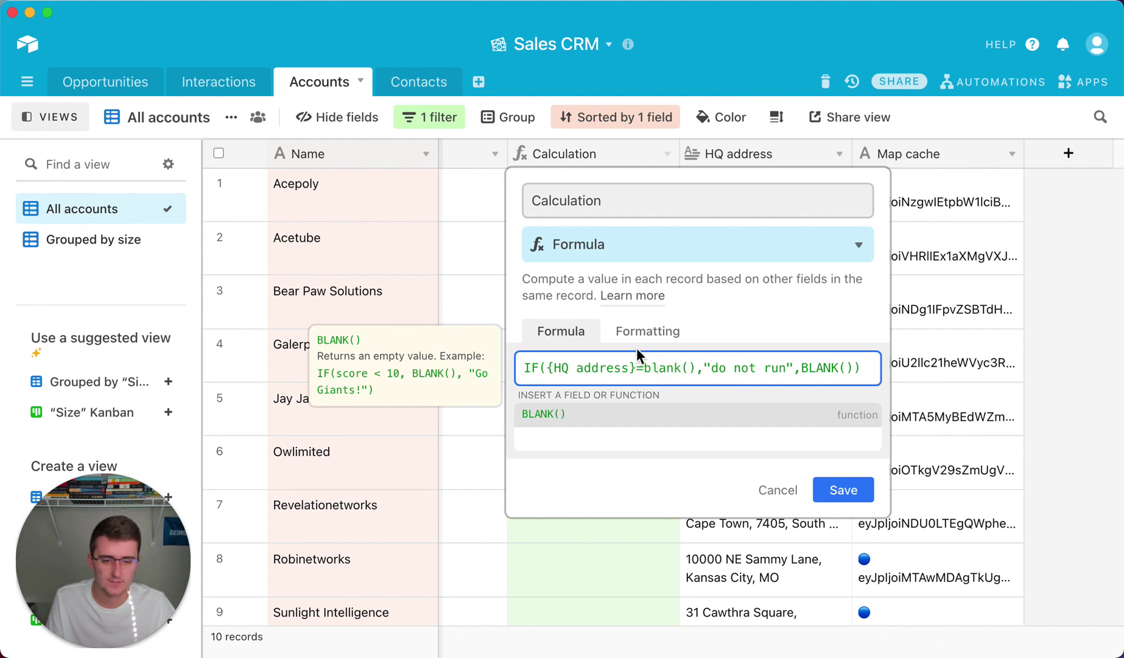